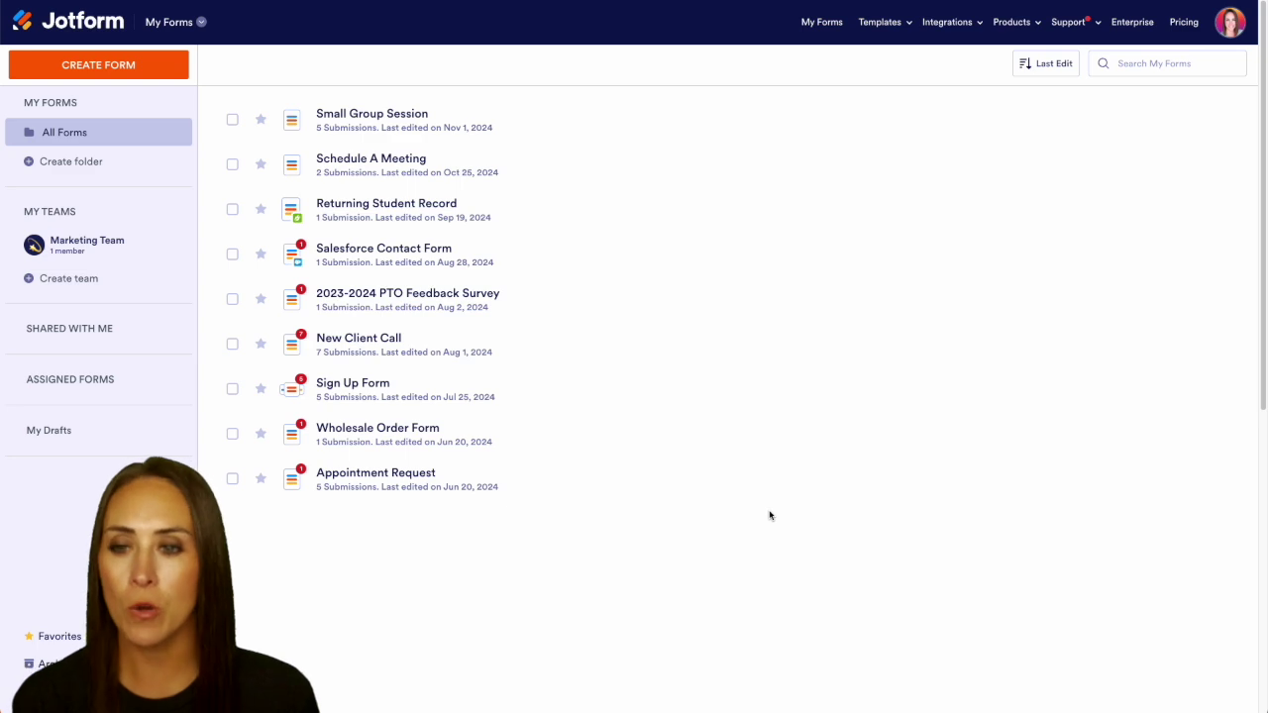
- From My Workflows, create a new workflow from the One Step Approval template
left_click(198, 22)
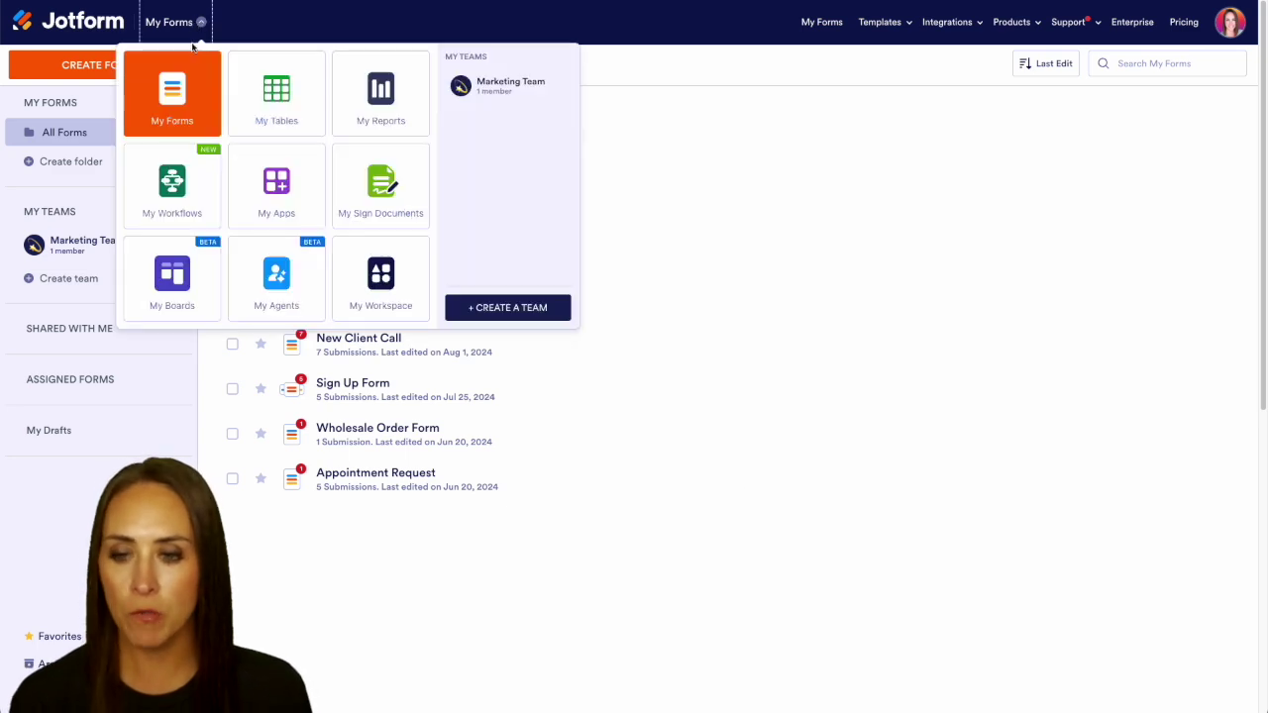
left_click(175, 203)
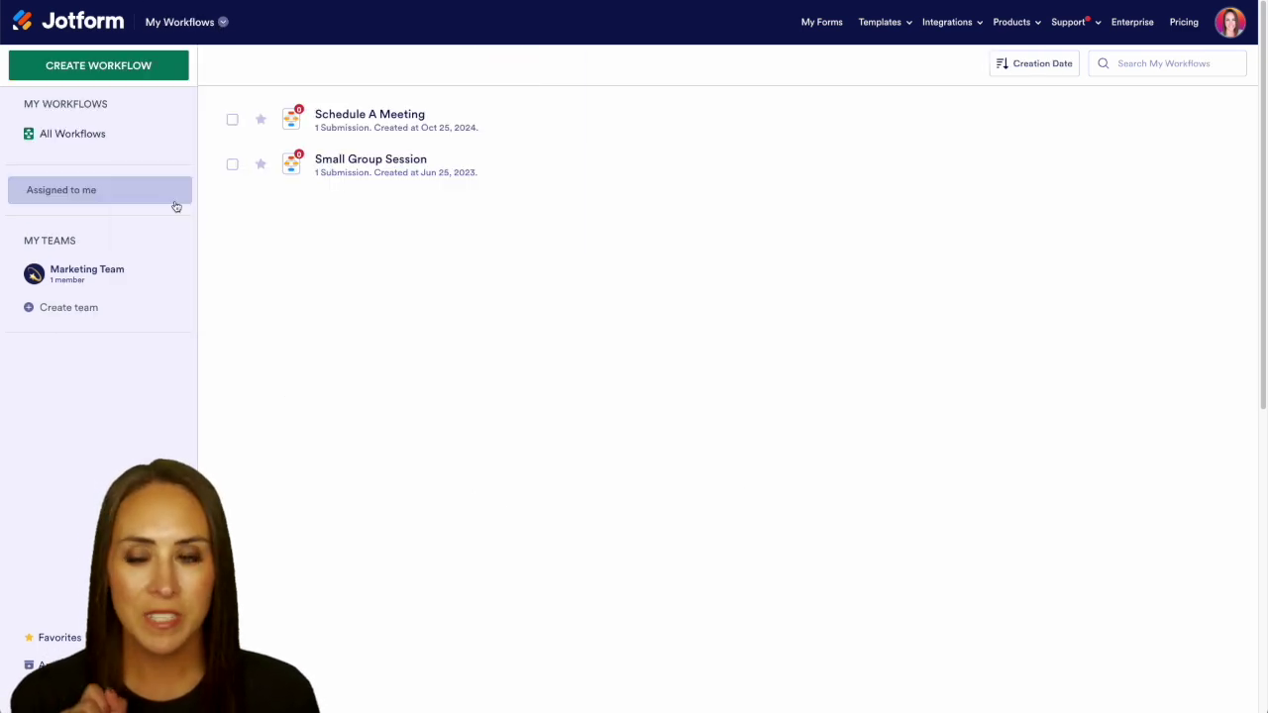
left_click(129, 66)
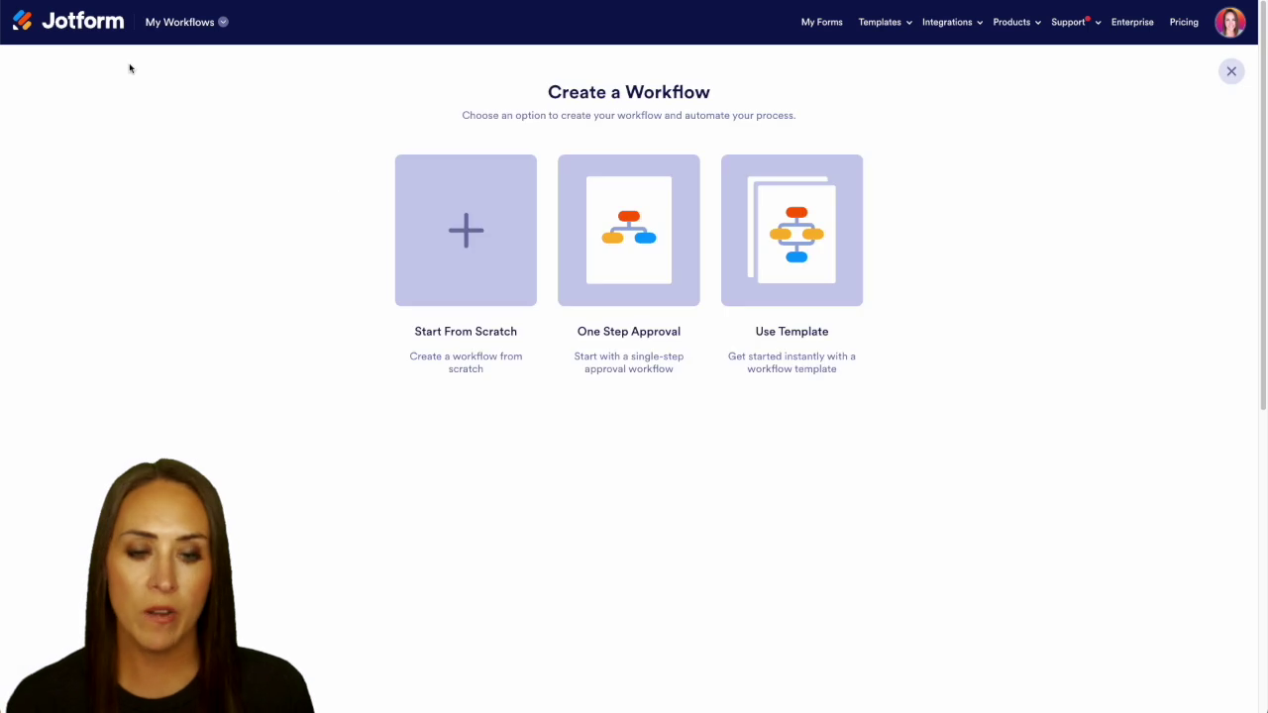
left_click(630, 254)
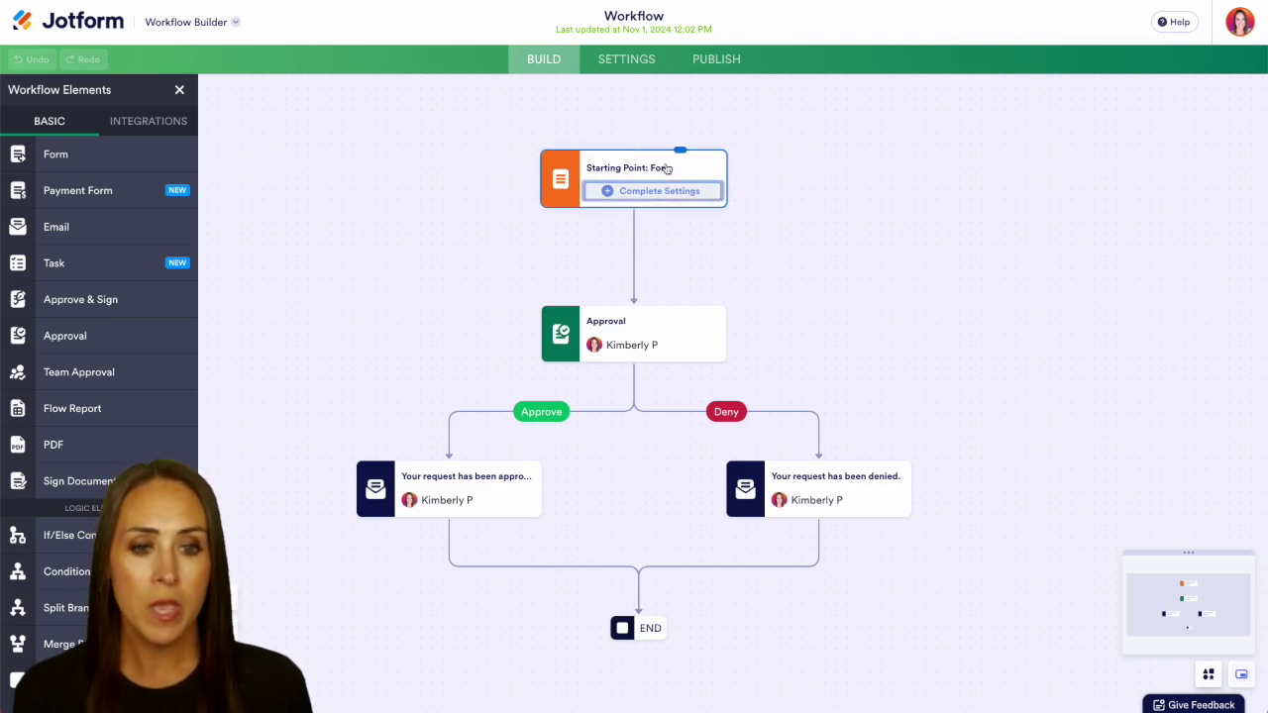
- Create a new classic form from scratch as the workflow's starting point
left_click(668, 192)
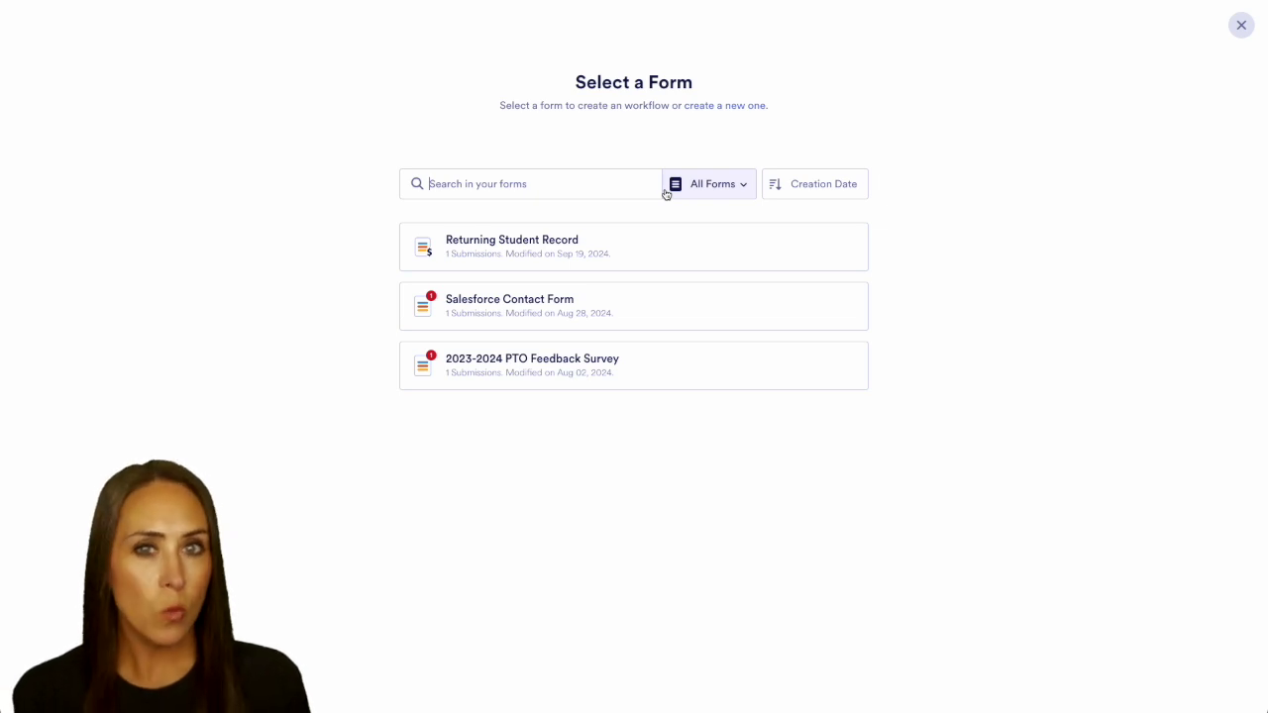
left_click(727, 107)
left_click(480, 360)
left_click(480, 360)
- Add Full Name, Email and Phone fields to the new form
left_click(51, 123)
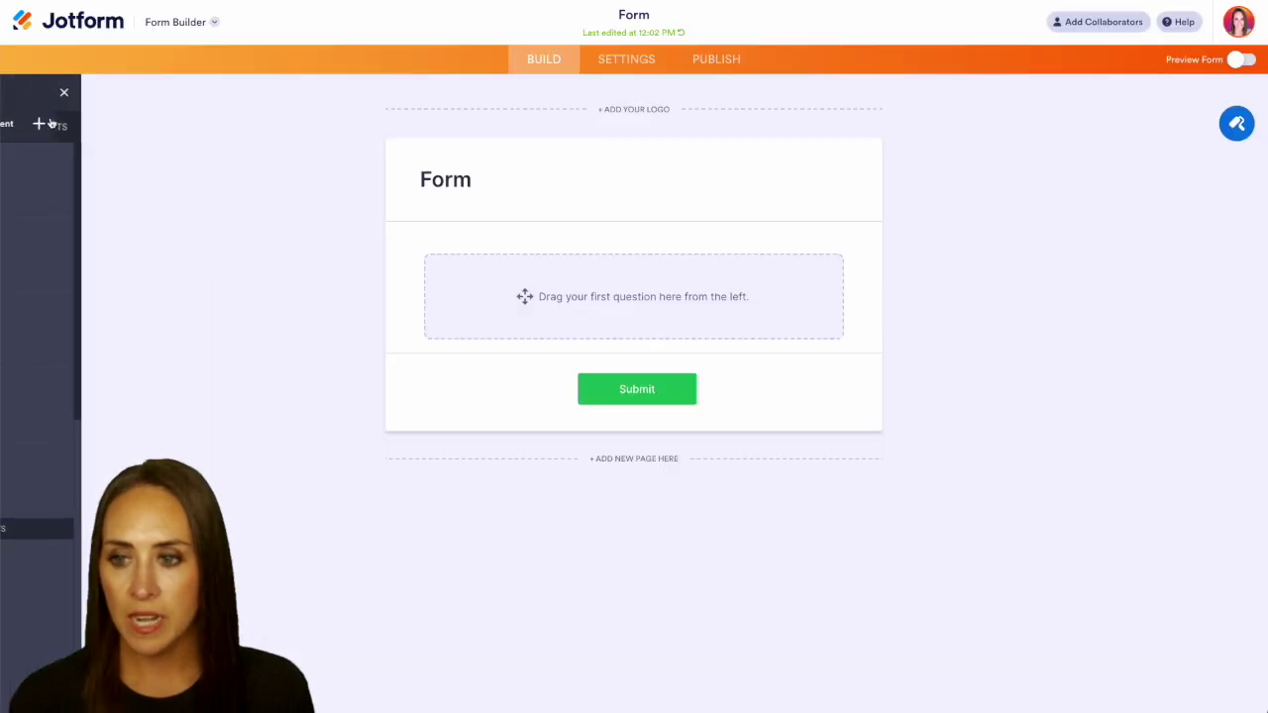
left_click(72, 199)
left_click(81, 237)
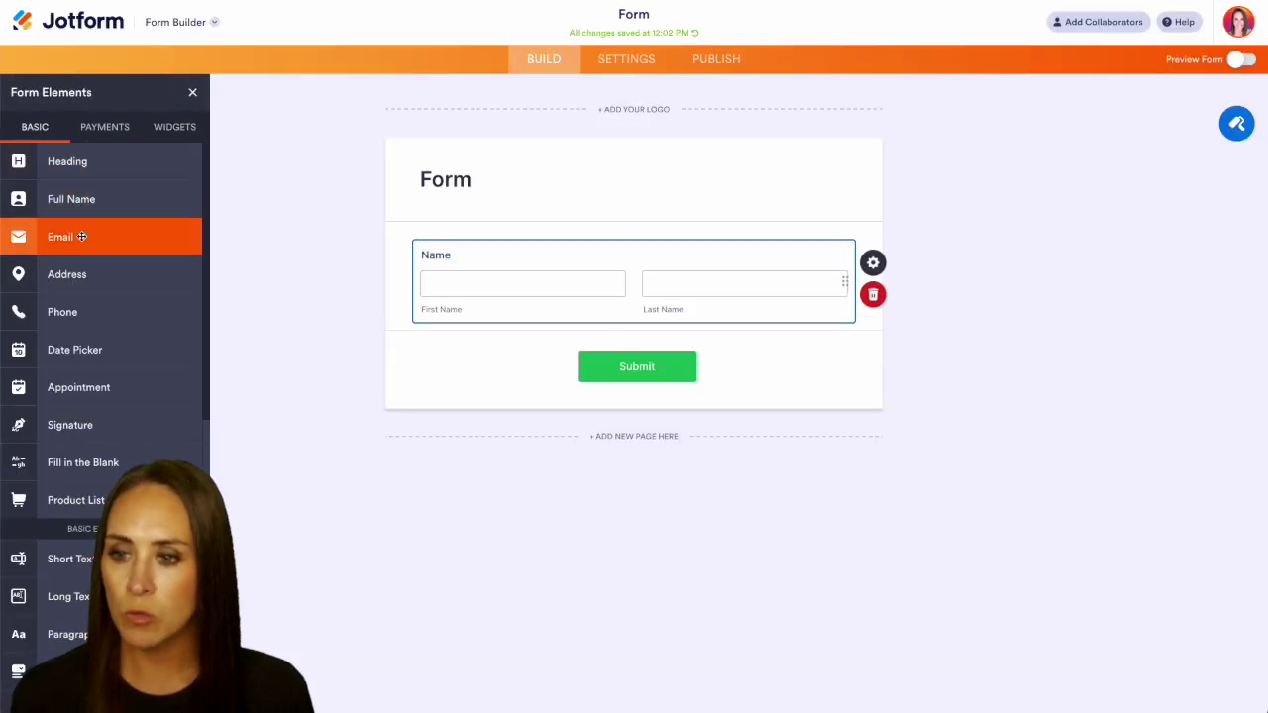
left_click(83, 311)
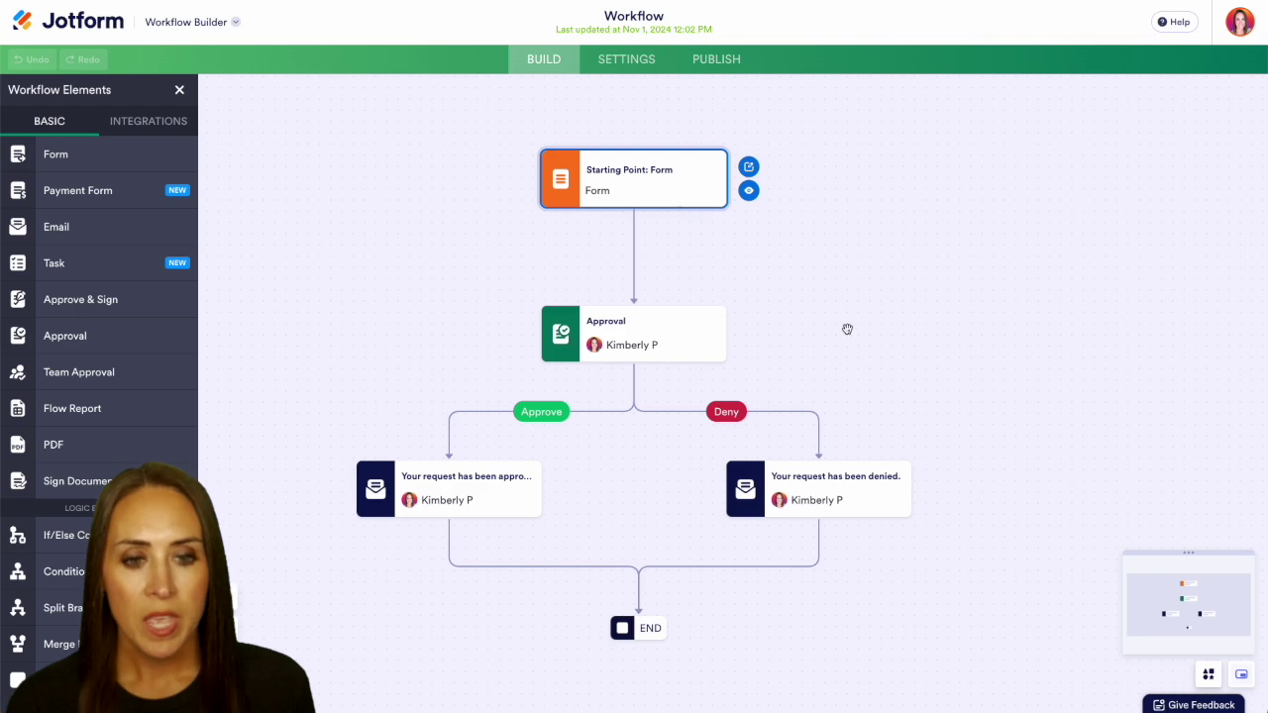
left_click_drag(846, 328, 829, 198)
- In the Approval step's settings, set Completion Rule to 'Require response from one person'
left_click(594, 185)
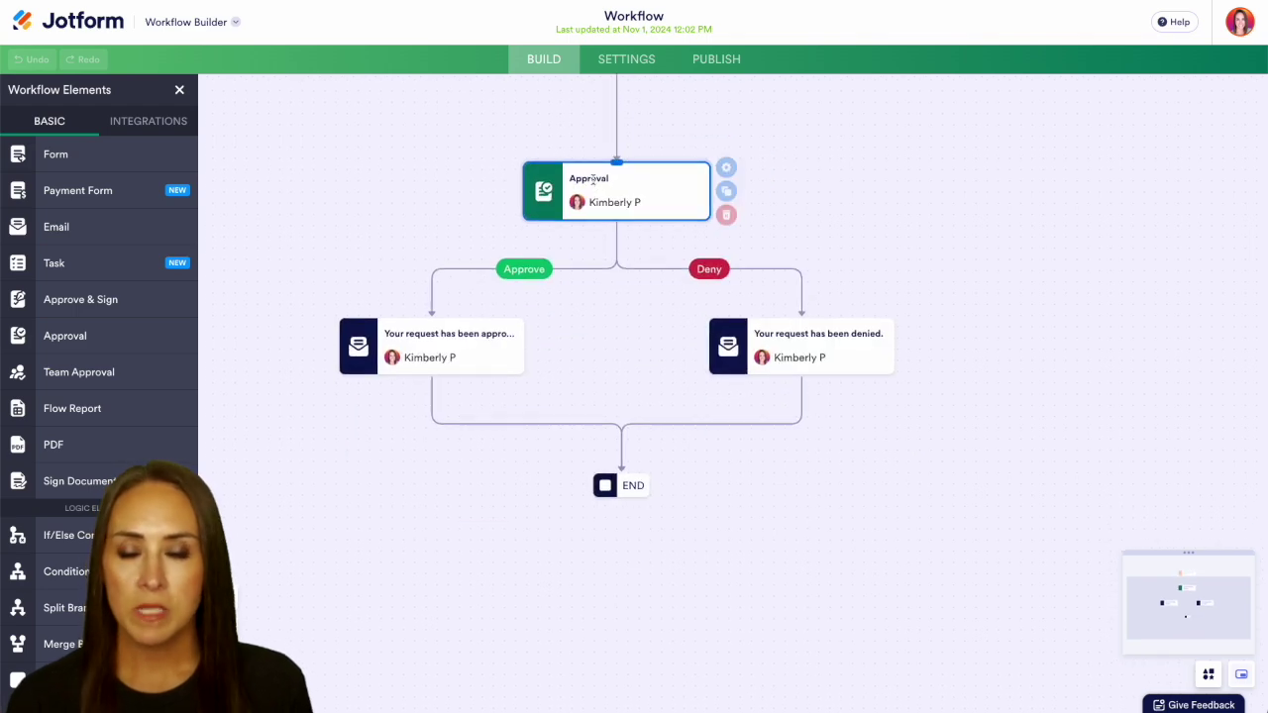
left_click(731, 167)
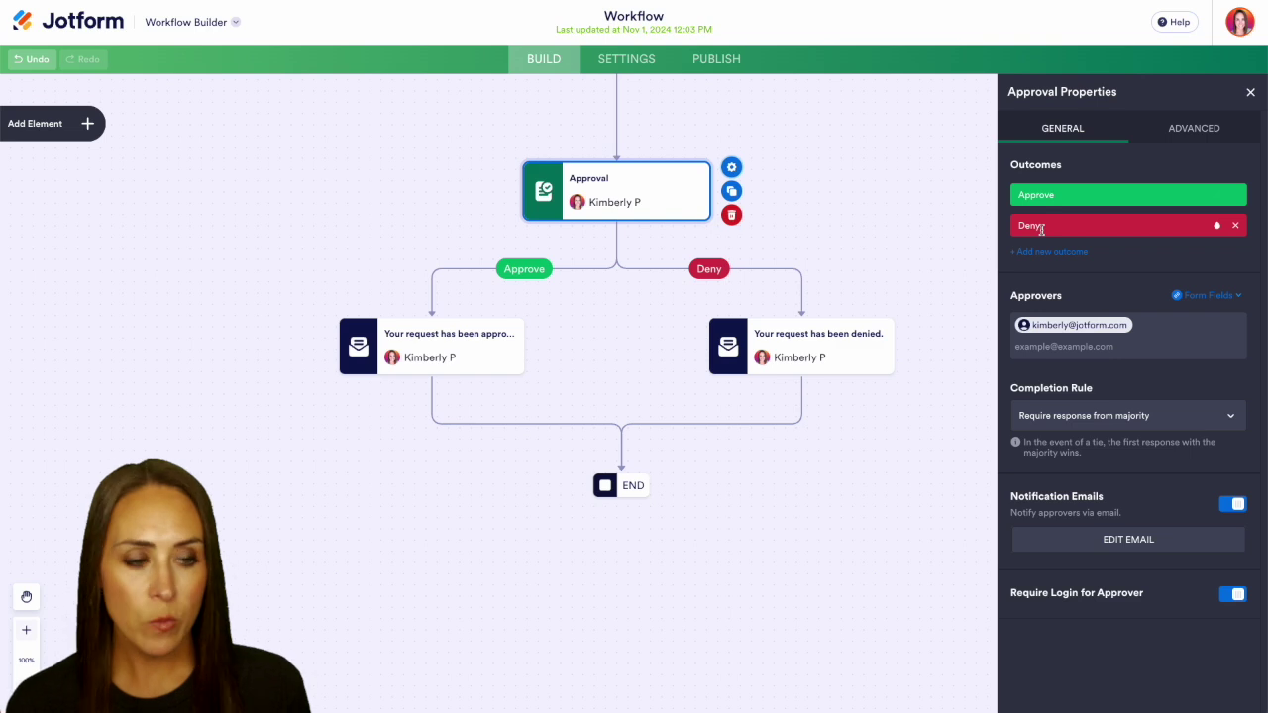
left_click(1107, 421)
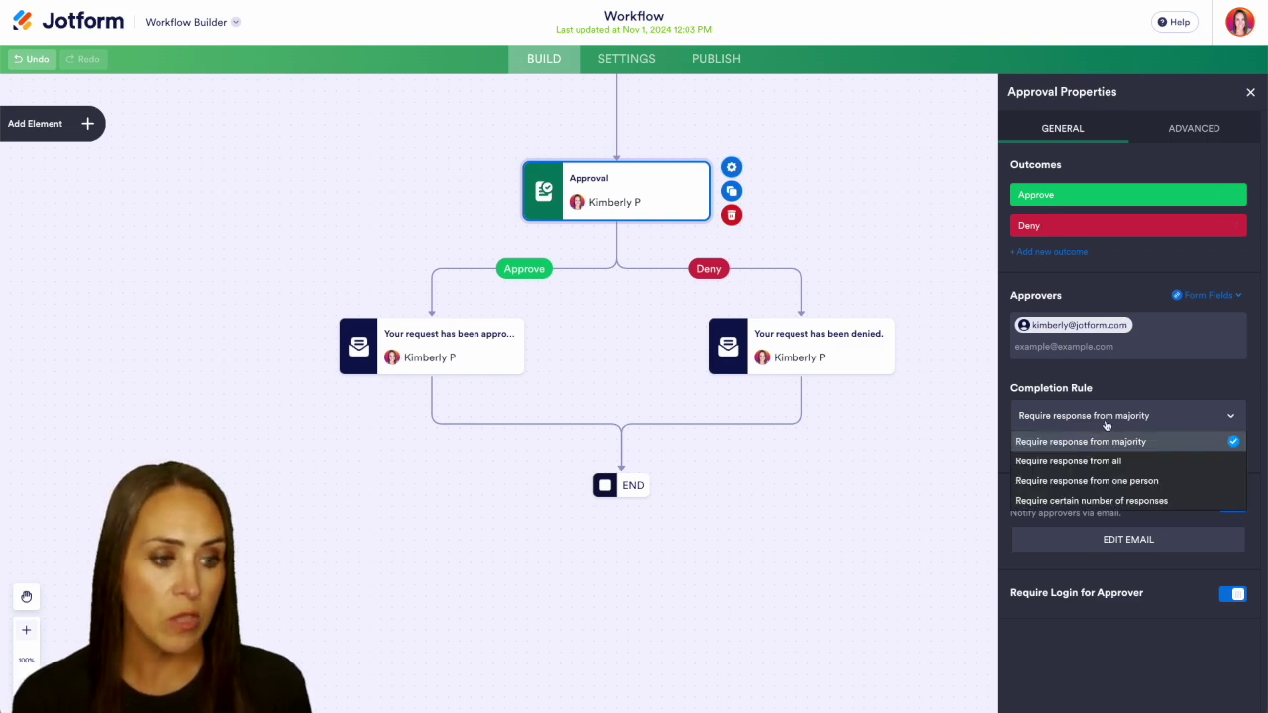
left_click(1132, 482)
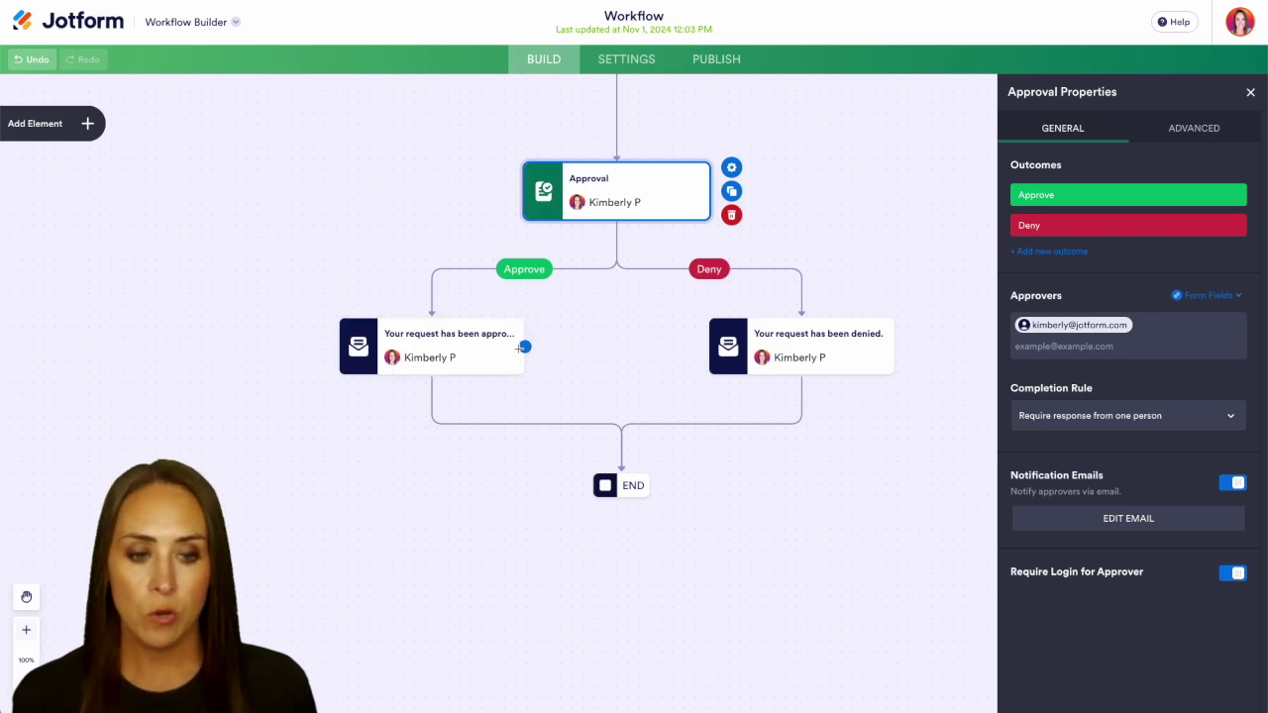
- Delete the link from the approved-request email to END
left_click_drag(621, 485, 619, 665)
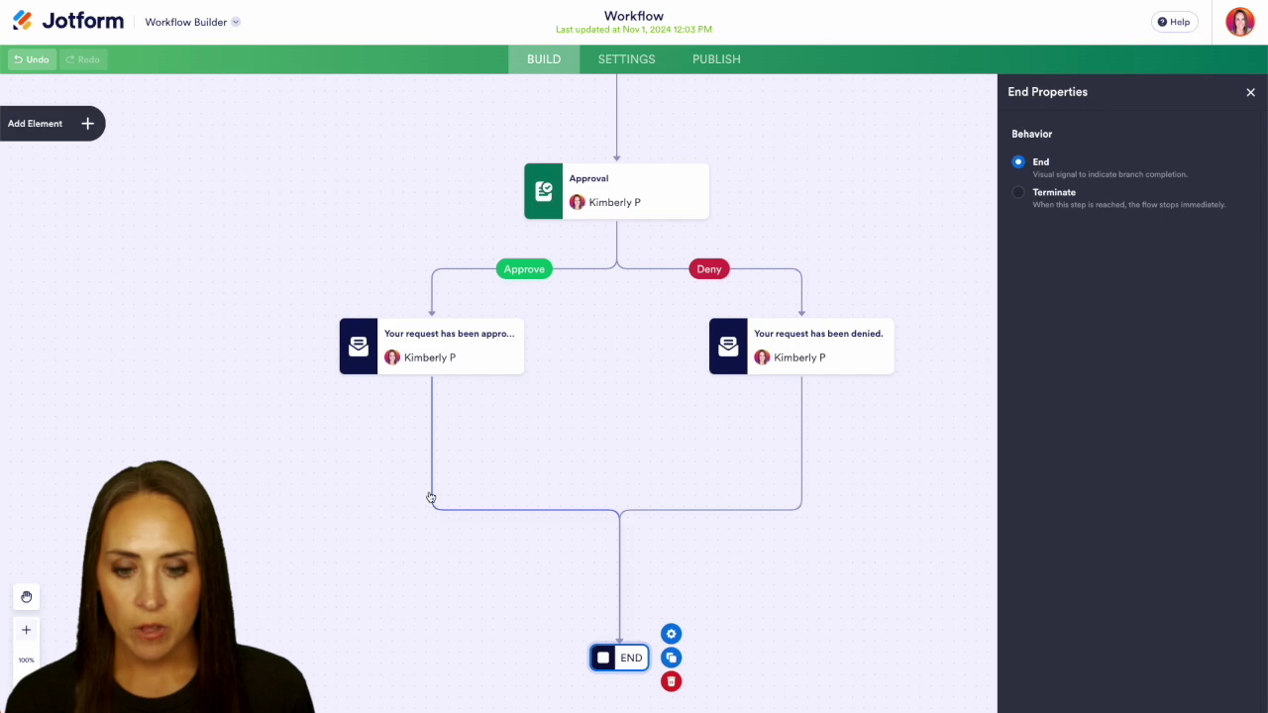
left_click(430, 501)
left_click(571, 522)
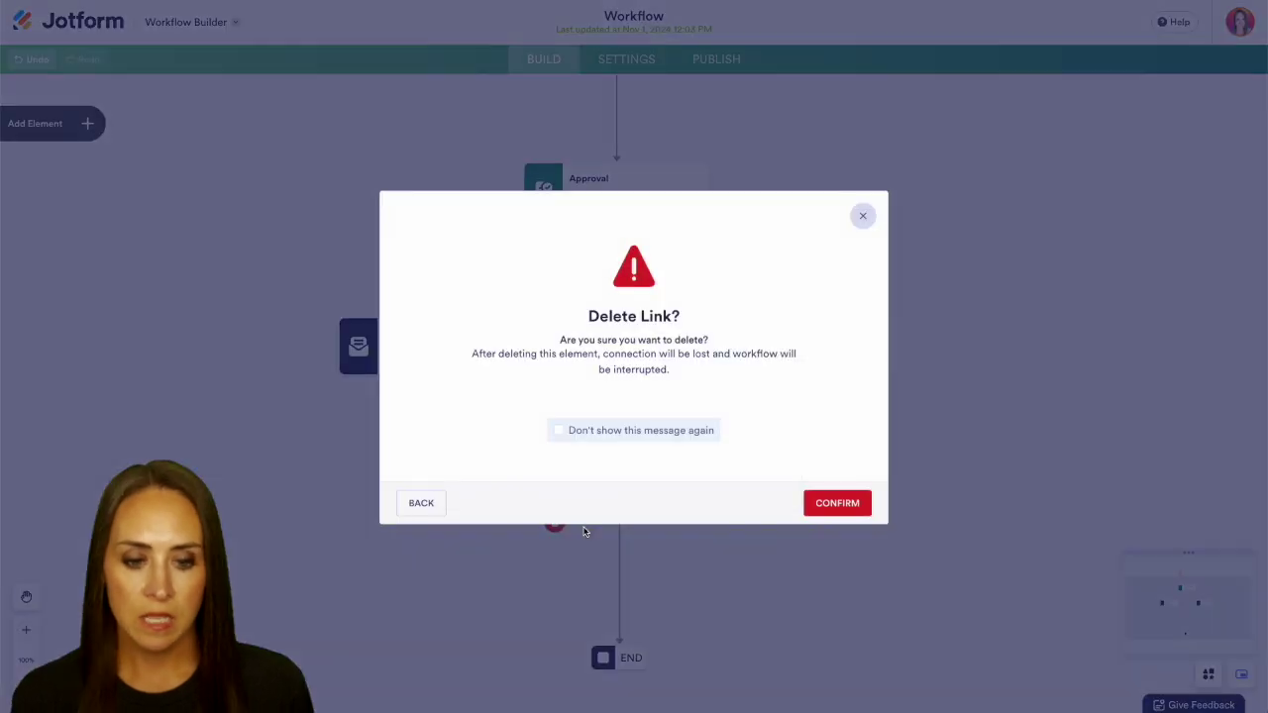
left_click(835, 511)
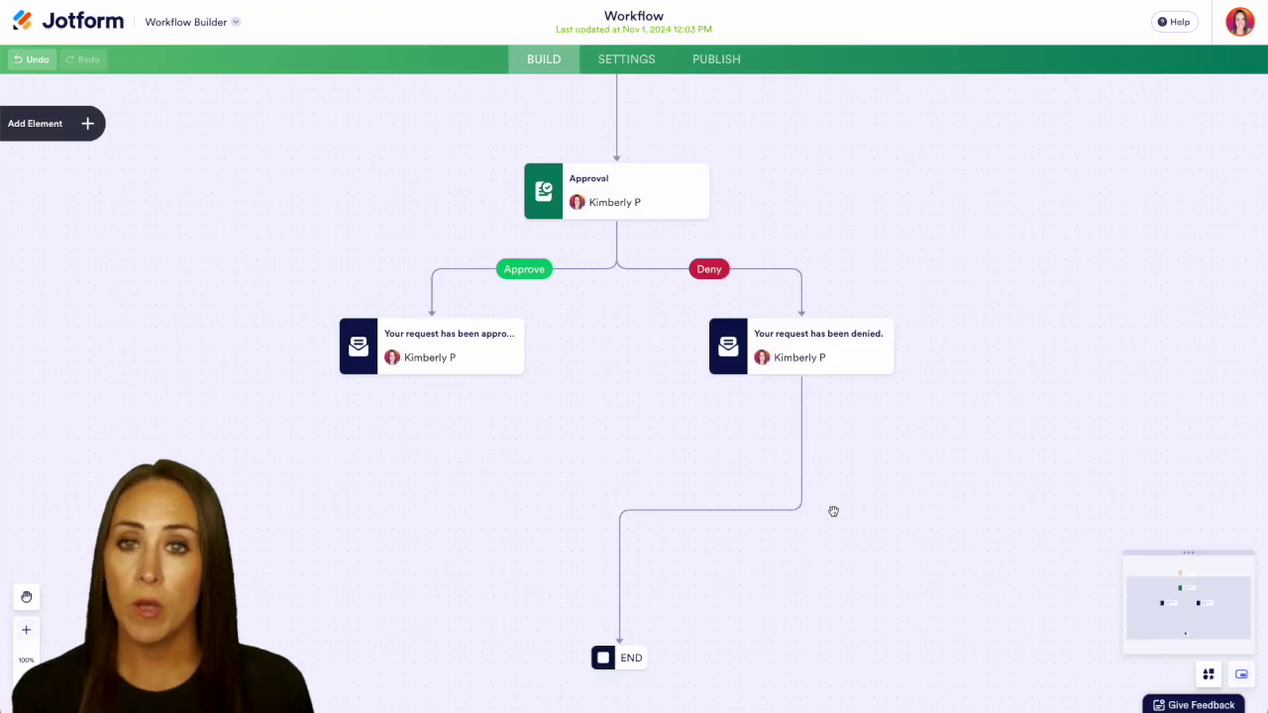
- Add an Asana Create Task step and connect it between the approved email and END
left_click(78, 127)
left_click(145, 123)
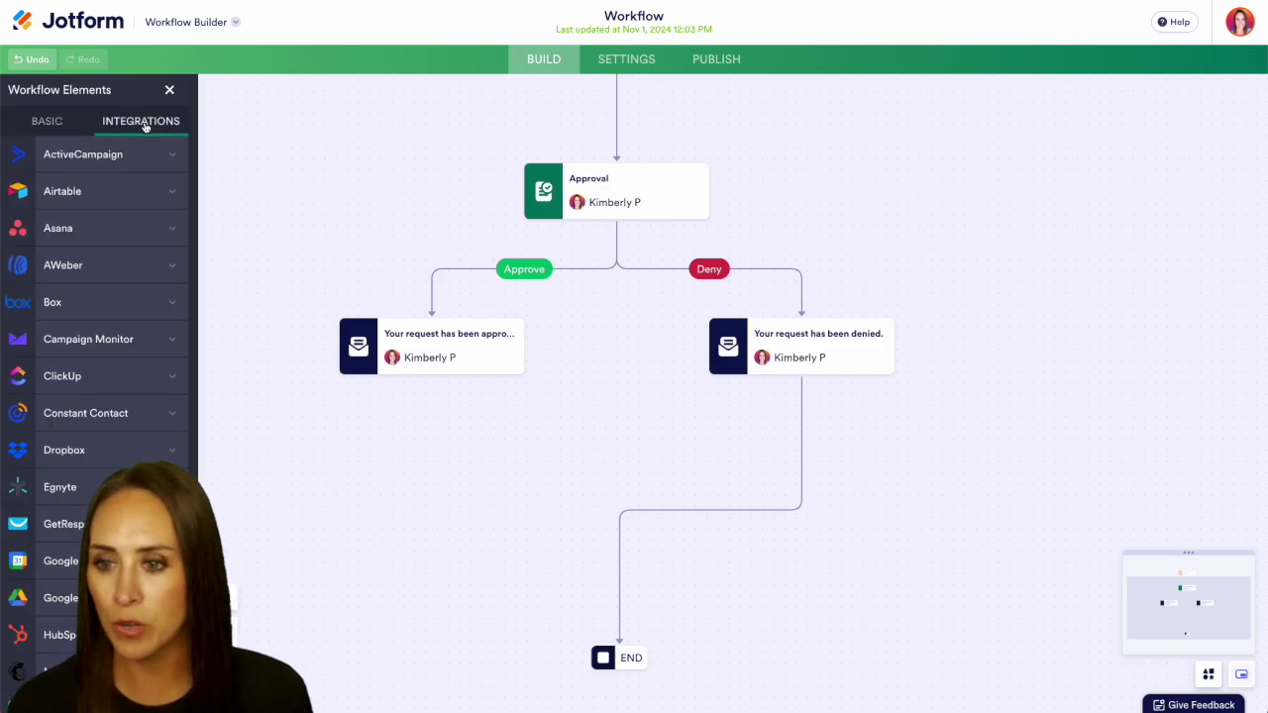
left_click(115, 233)
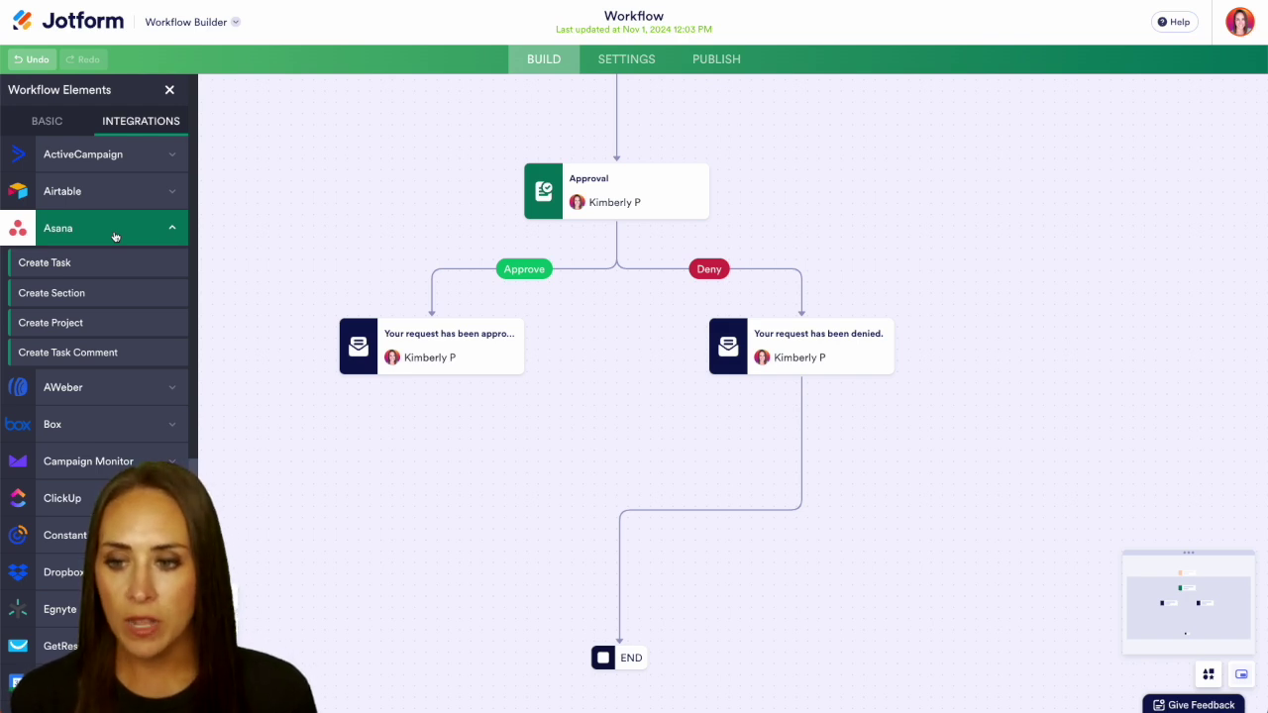
left_click(71, 264)
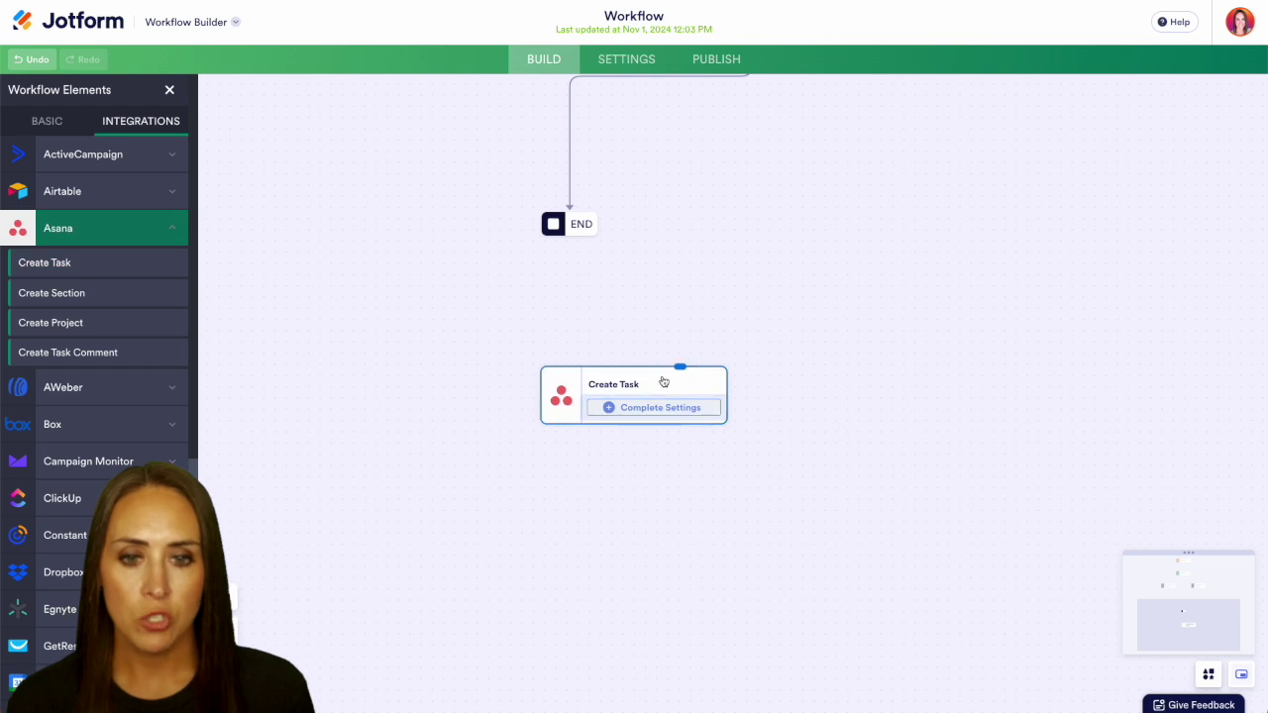
left_click_drag(664, 382, 461, 100)
left_click_drag(664, 351, 756, 671)
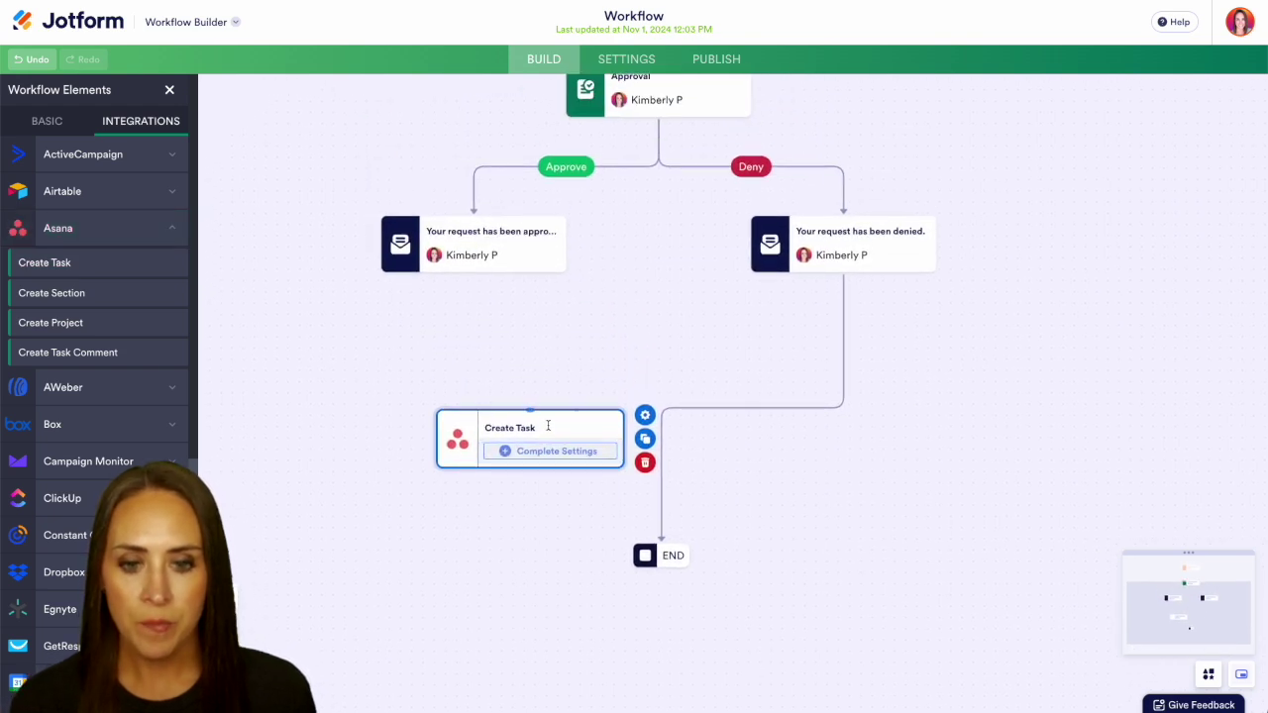
left_click_drag(548, 426, 500, 357)
left_click_drag(473, 272, 481, 342)
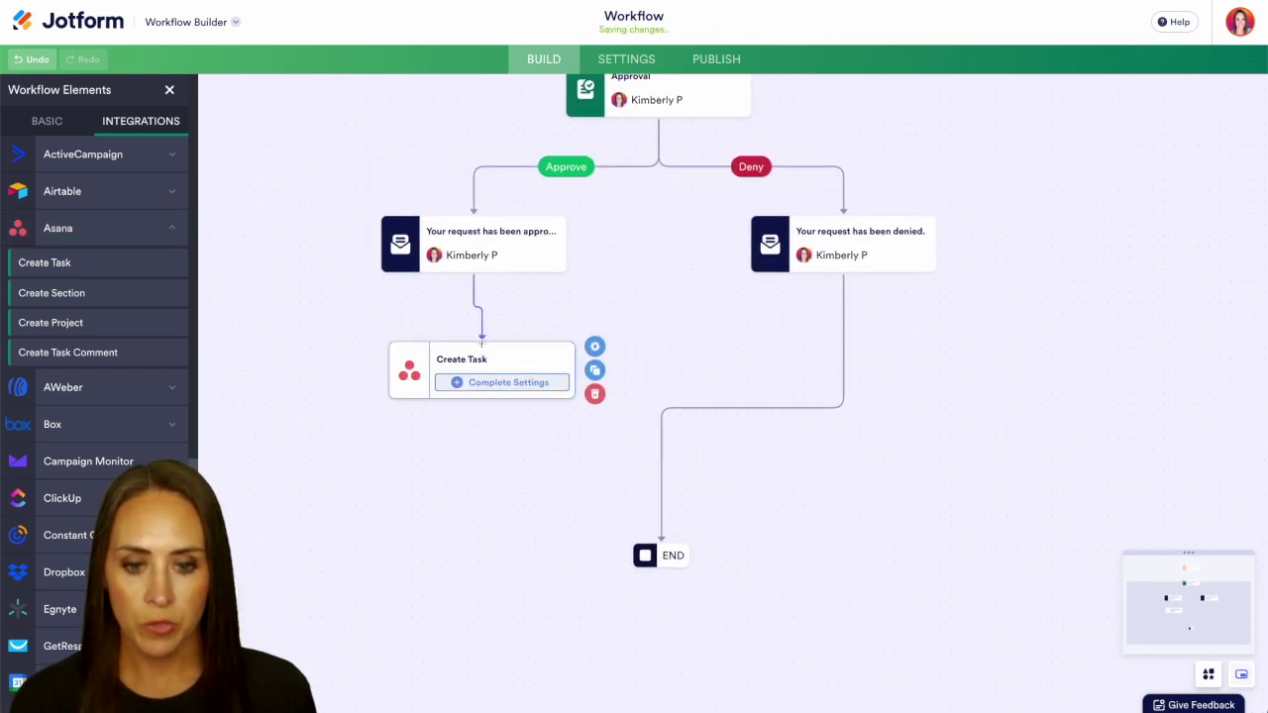
left_click_drag(484, 401, 654, 547)
- Point the Asana action at the jotform.com workspace, Support Team, and Test Projects
left_click(492, 384)
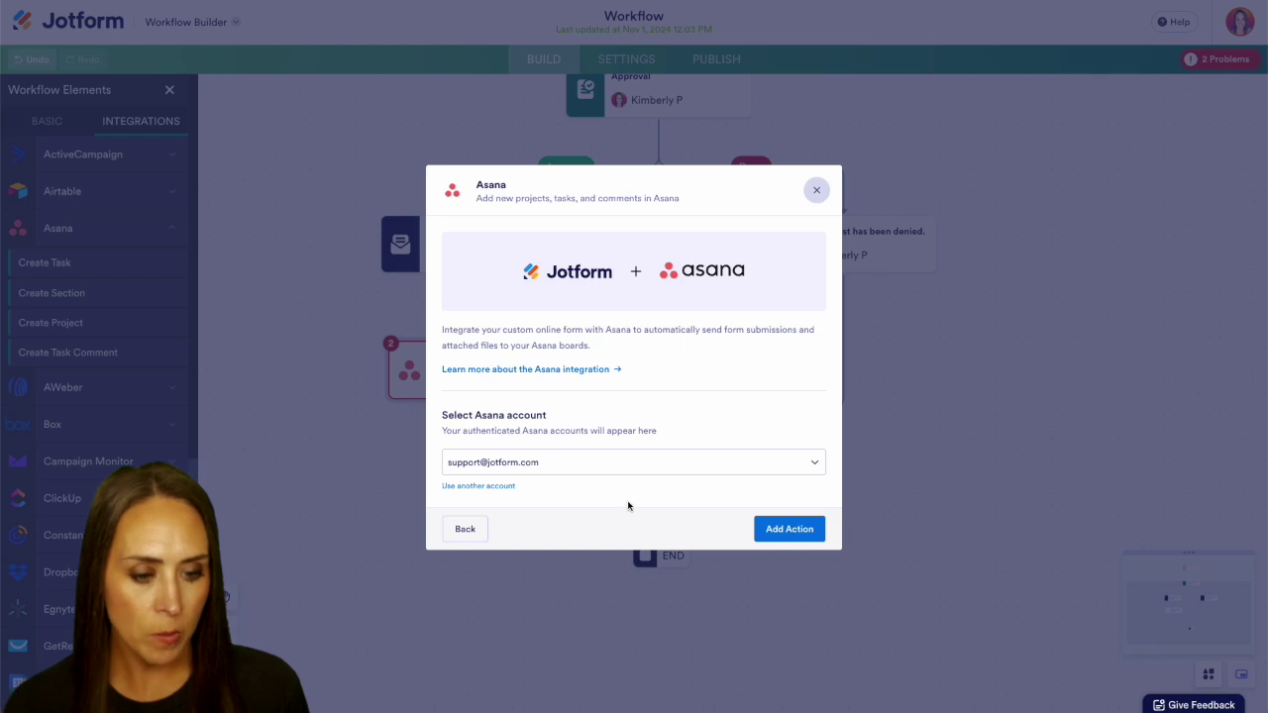
left_click(789, 529)
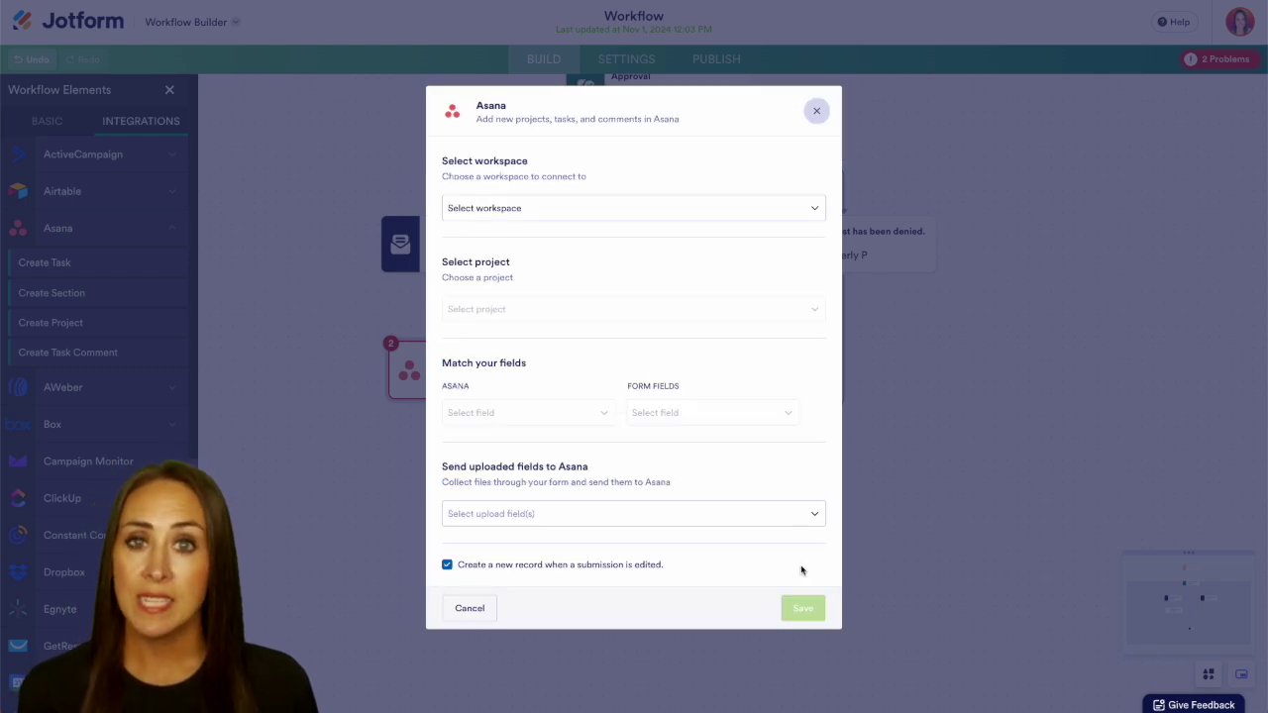
left_click(623, 215)
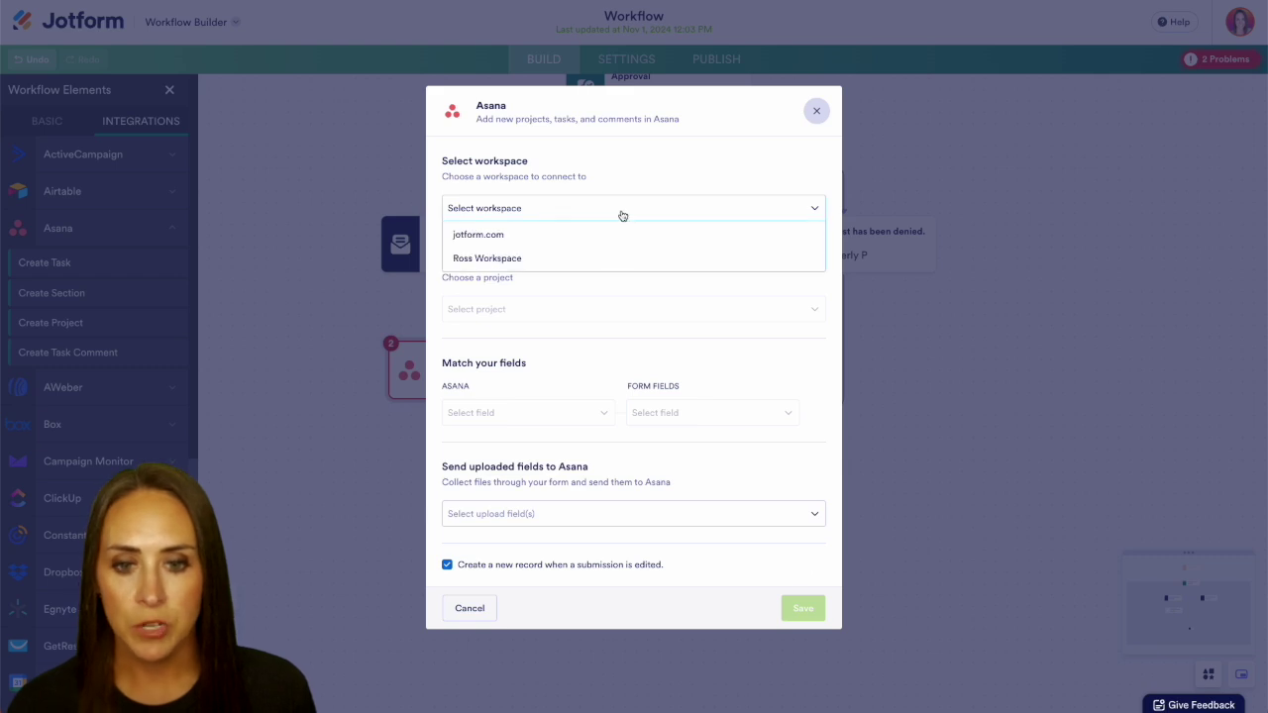
left_click(471, 238)
left_click(548, 294)
left_click(511, 317)
type("supp")
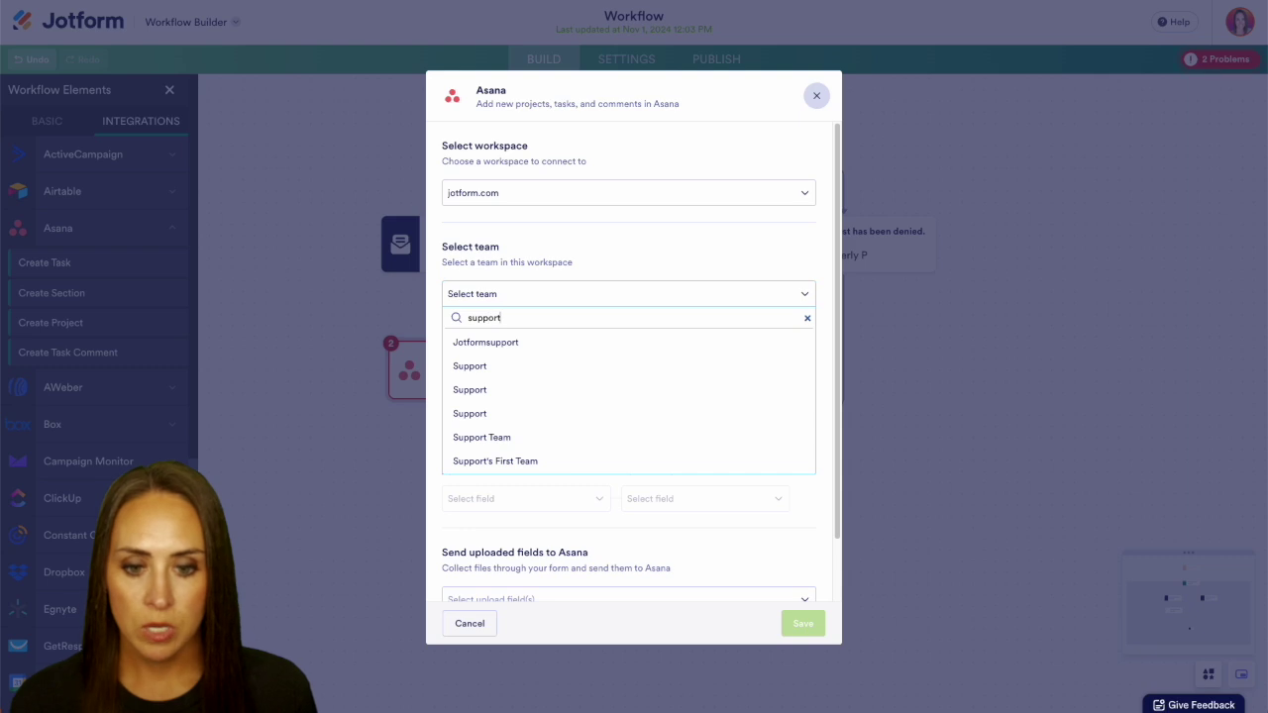
type("ort")
left_click(498, 436)
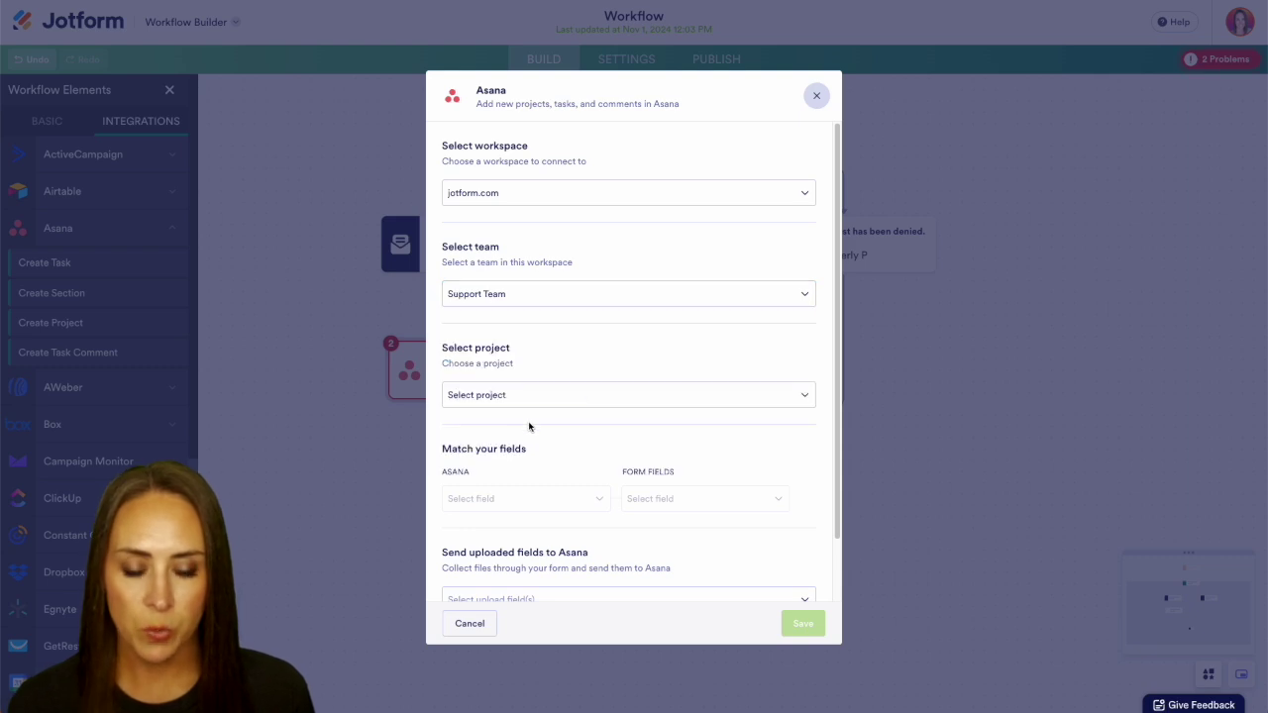
left_click(537, 399)
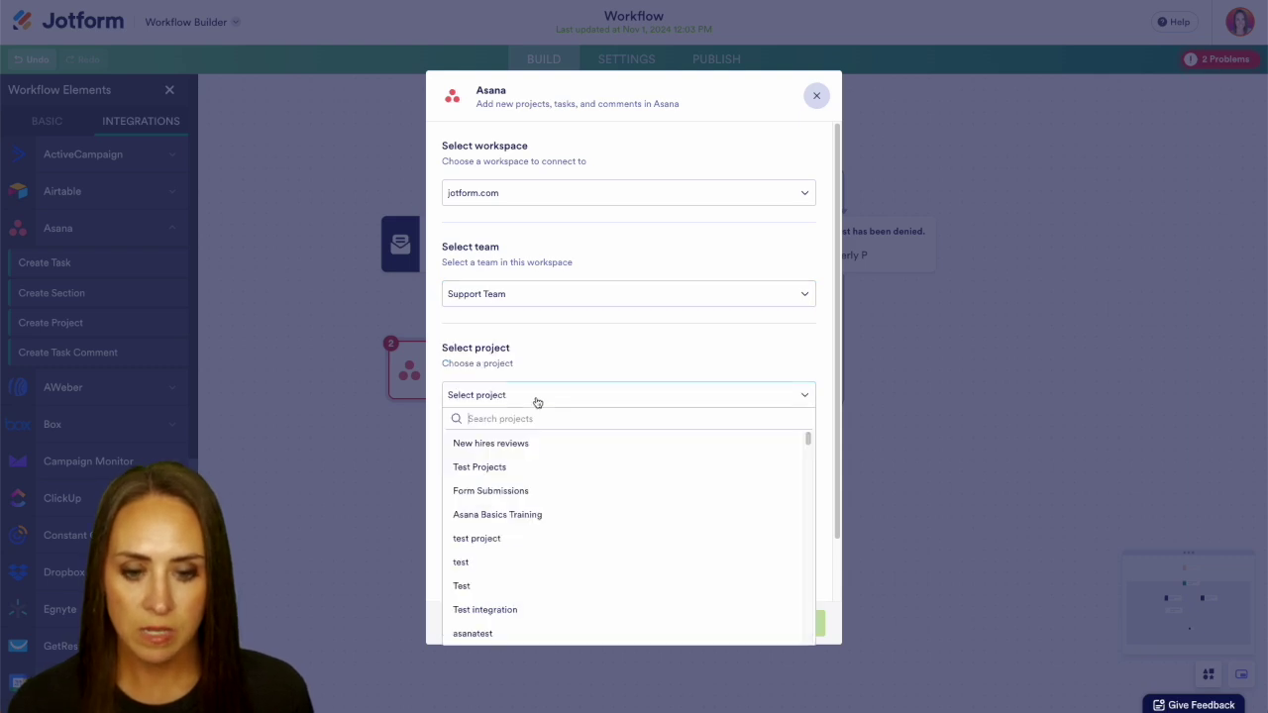
left_click(533, 471)
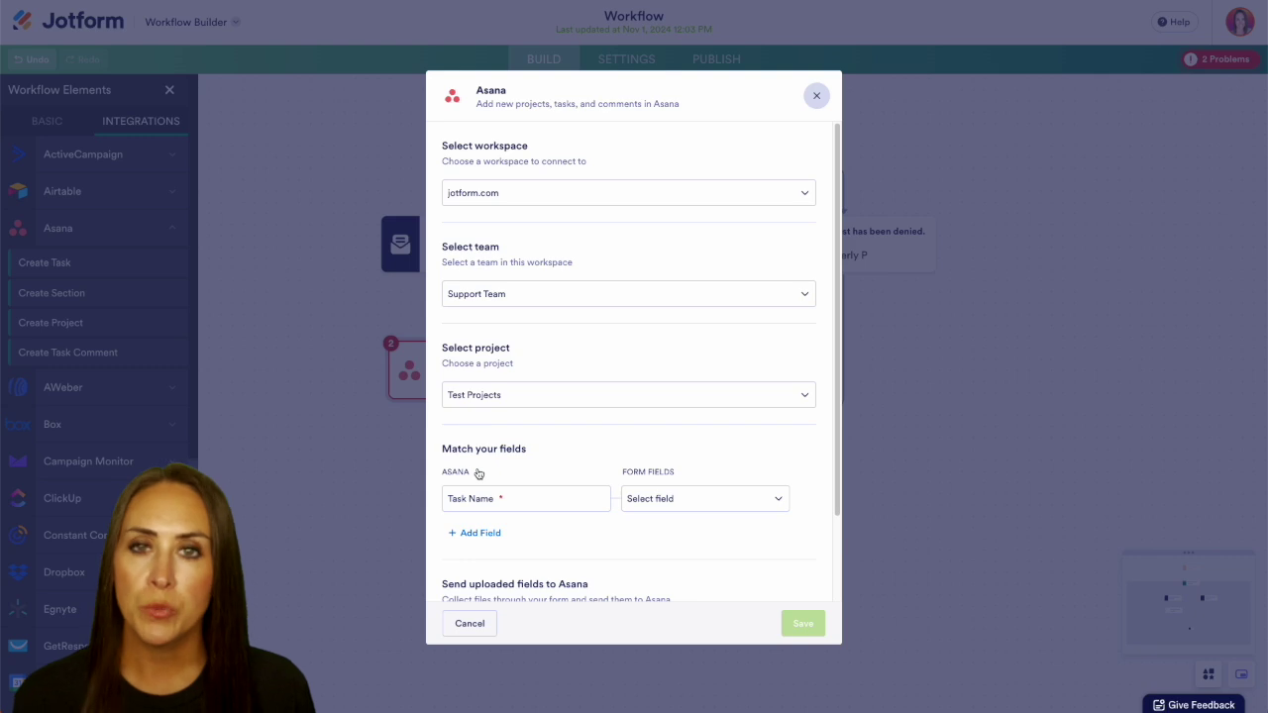
- Map Task Name to Form Title, disable new records on edits, and save the Asana settings
scroll(485, 474, "down", 1)
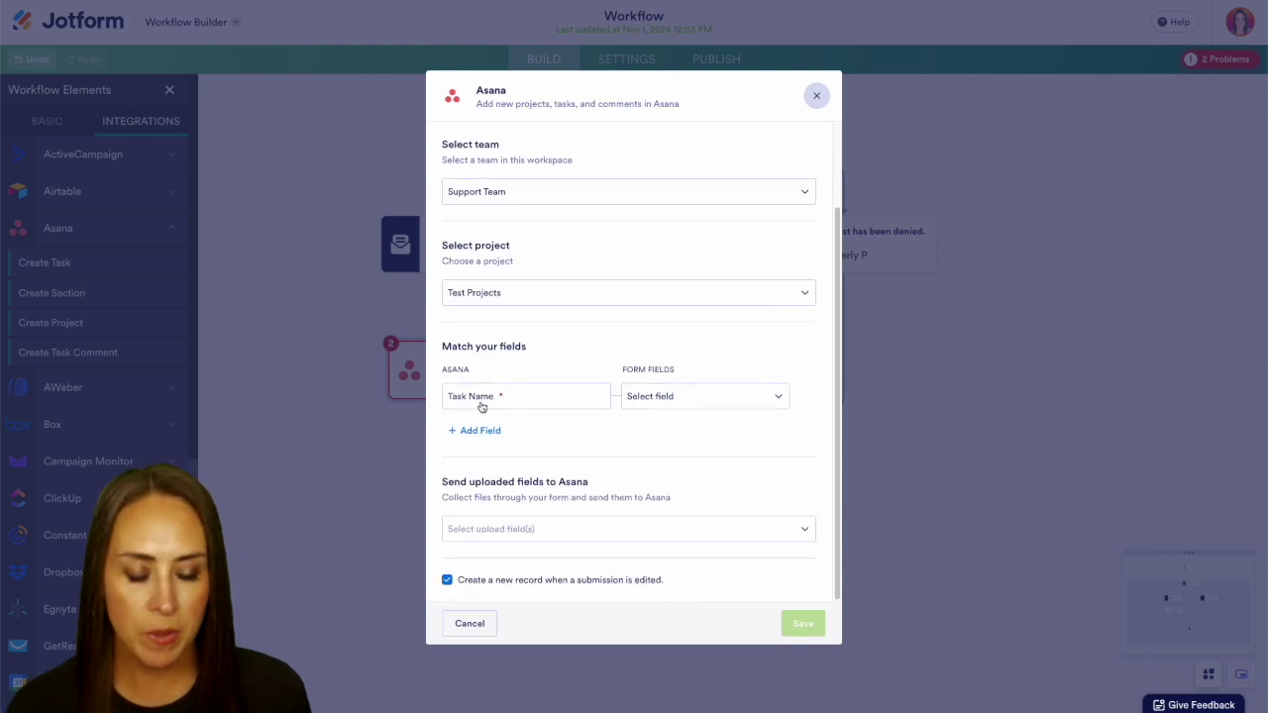
left_click(719, 398)
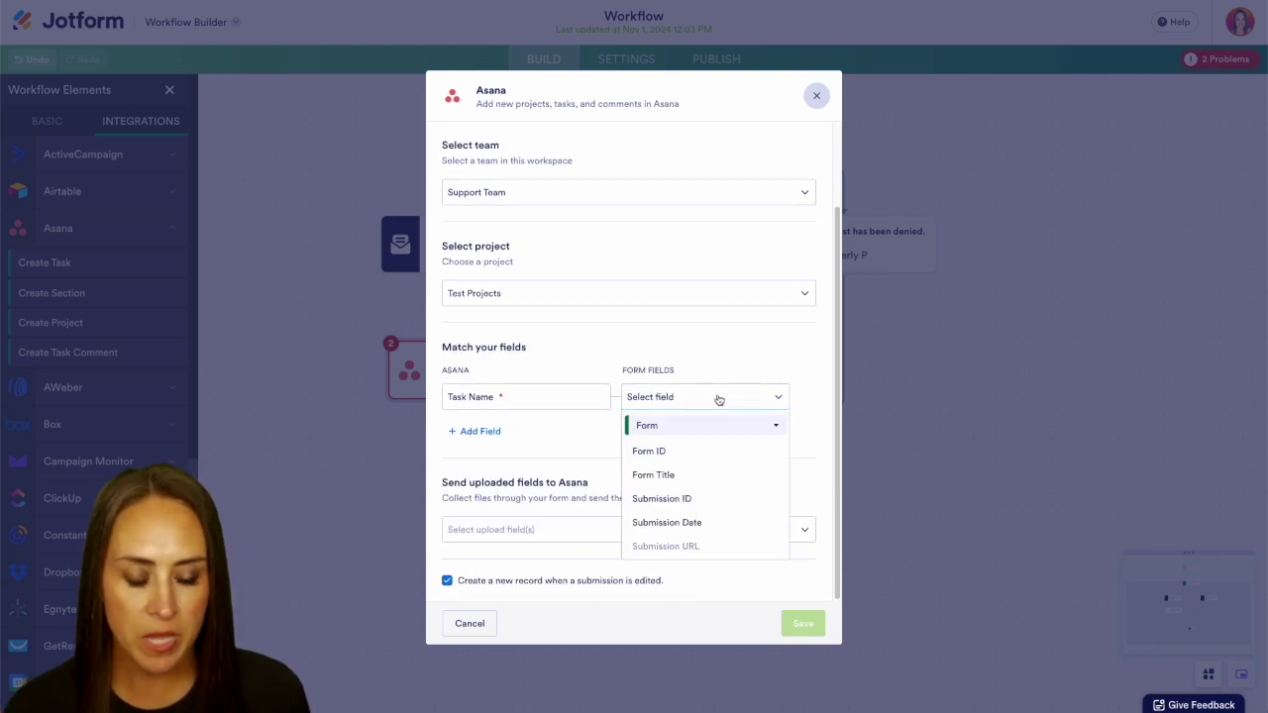
left_click(702, 477)
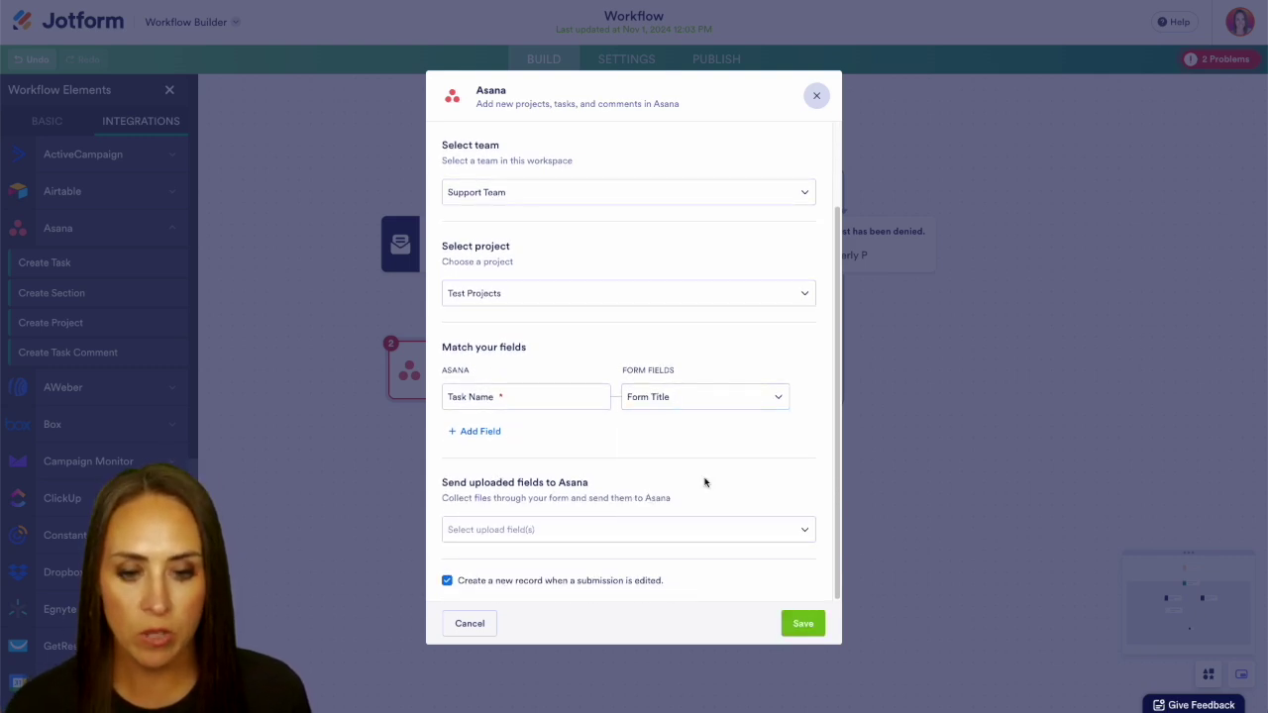
left_click(481, 433)
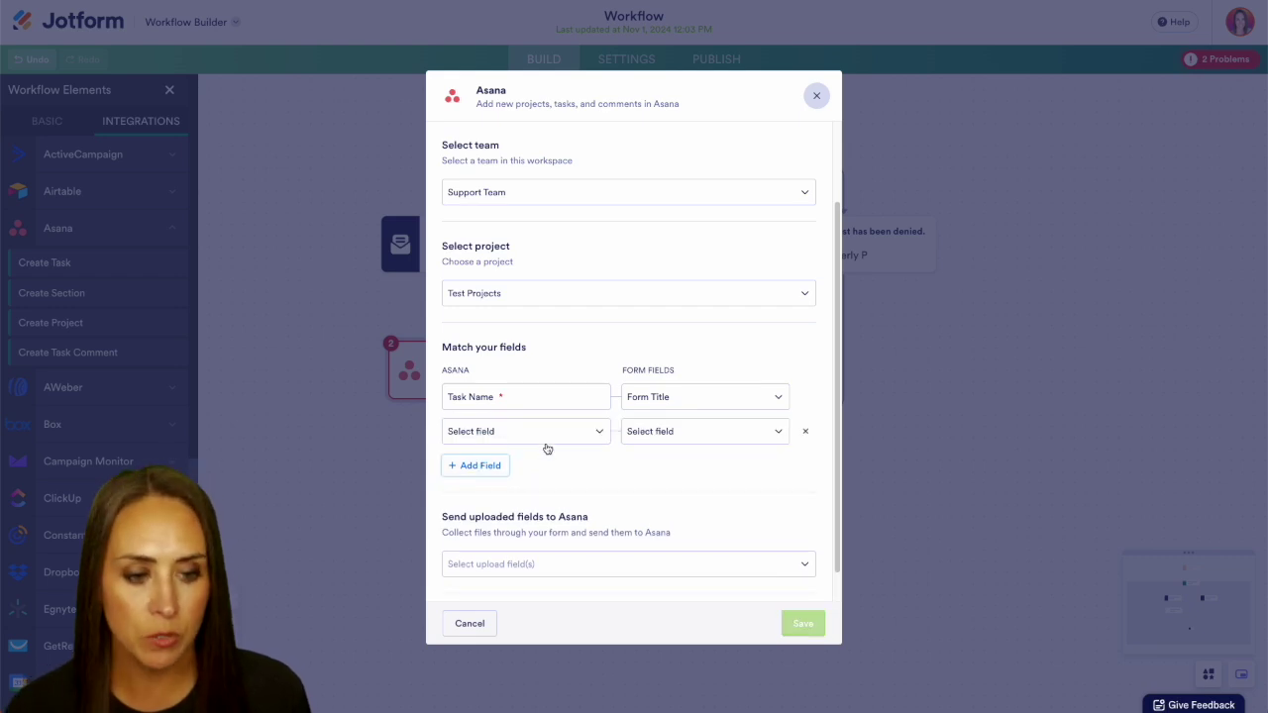
left_click(805, 433)
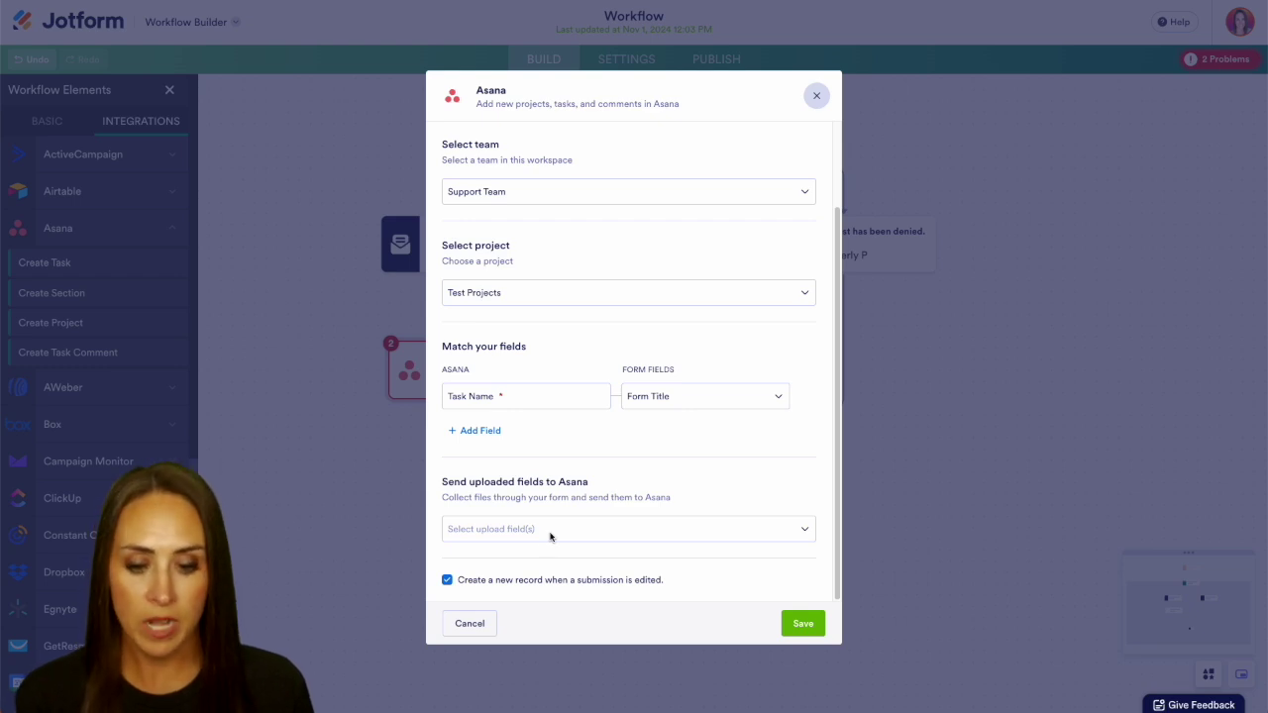
left_click(448, 582)
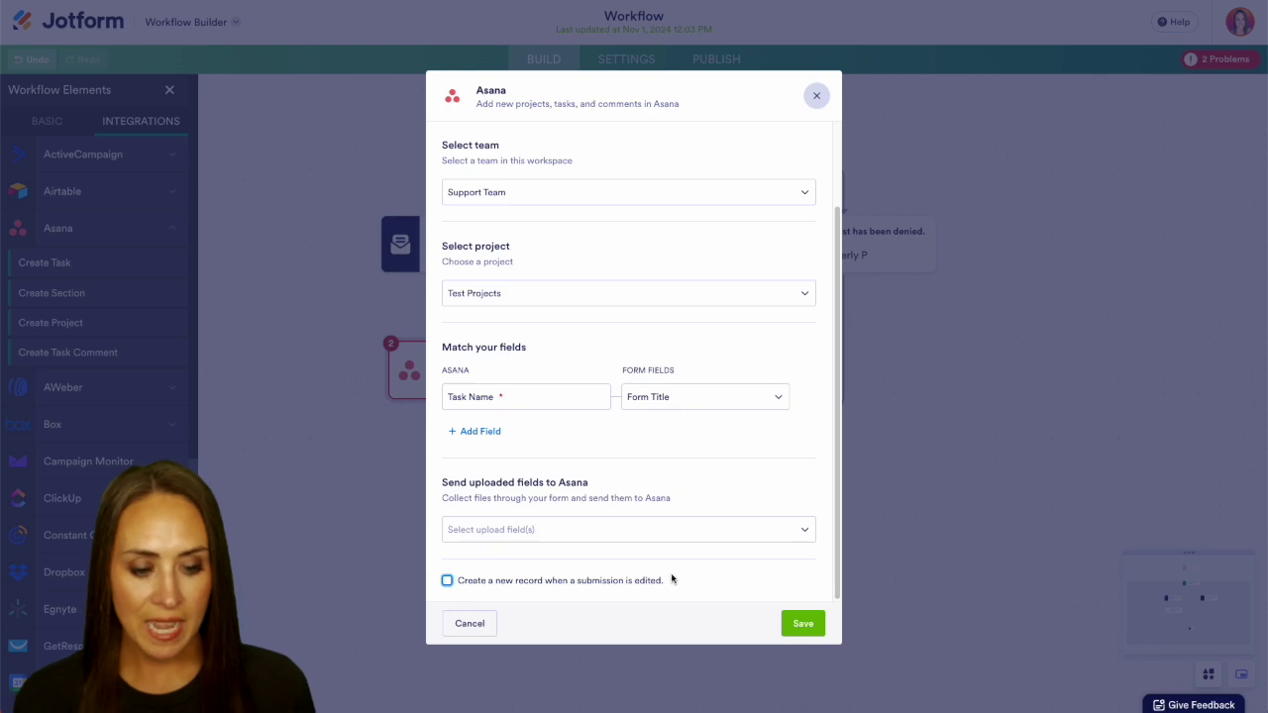
left_click(793, 623)
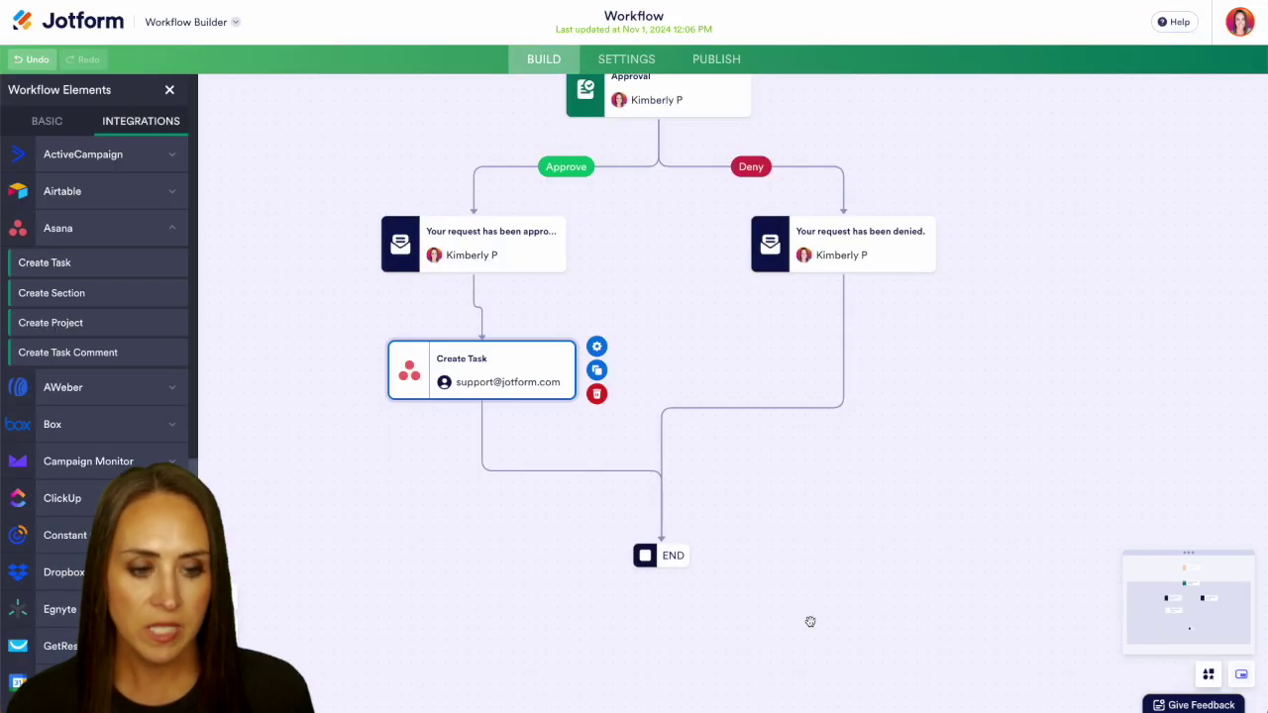
left_click_drag(786, 445, 792, 672)
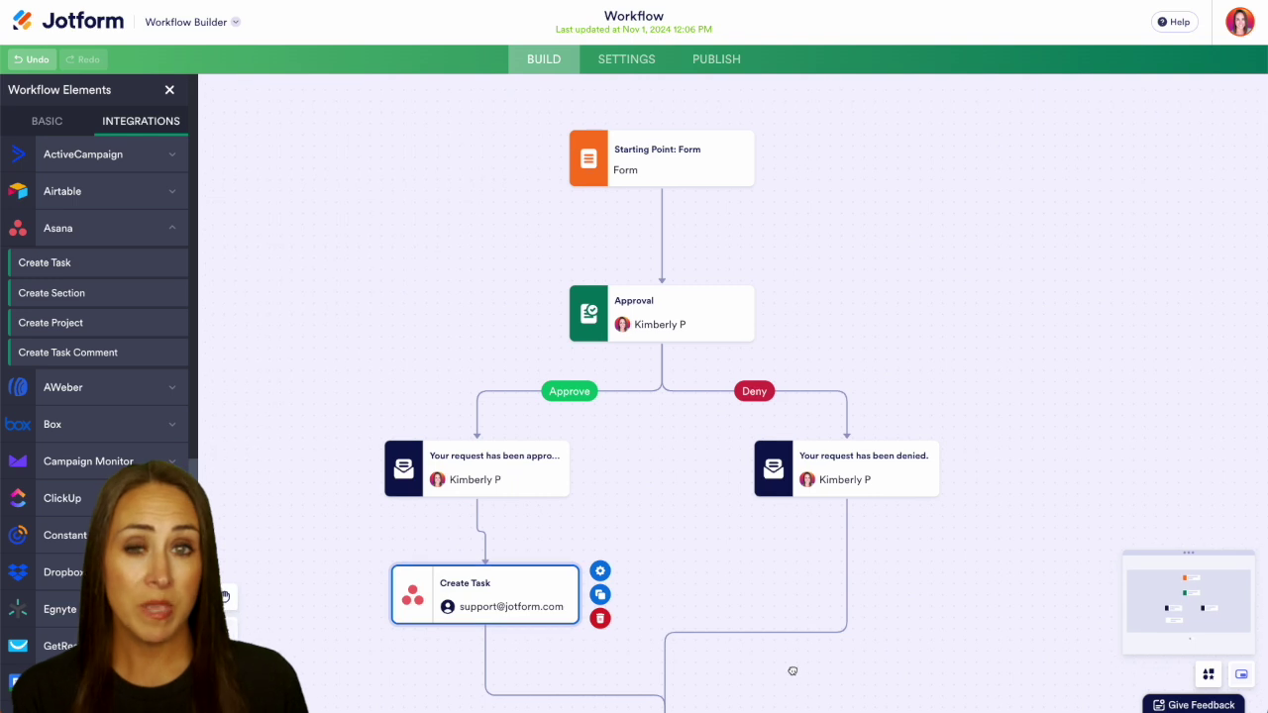
- Rename the starting form to 'New Team Member' in the form editor
left_click(692, 163)
left_click(778, 148)
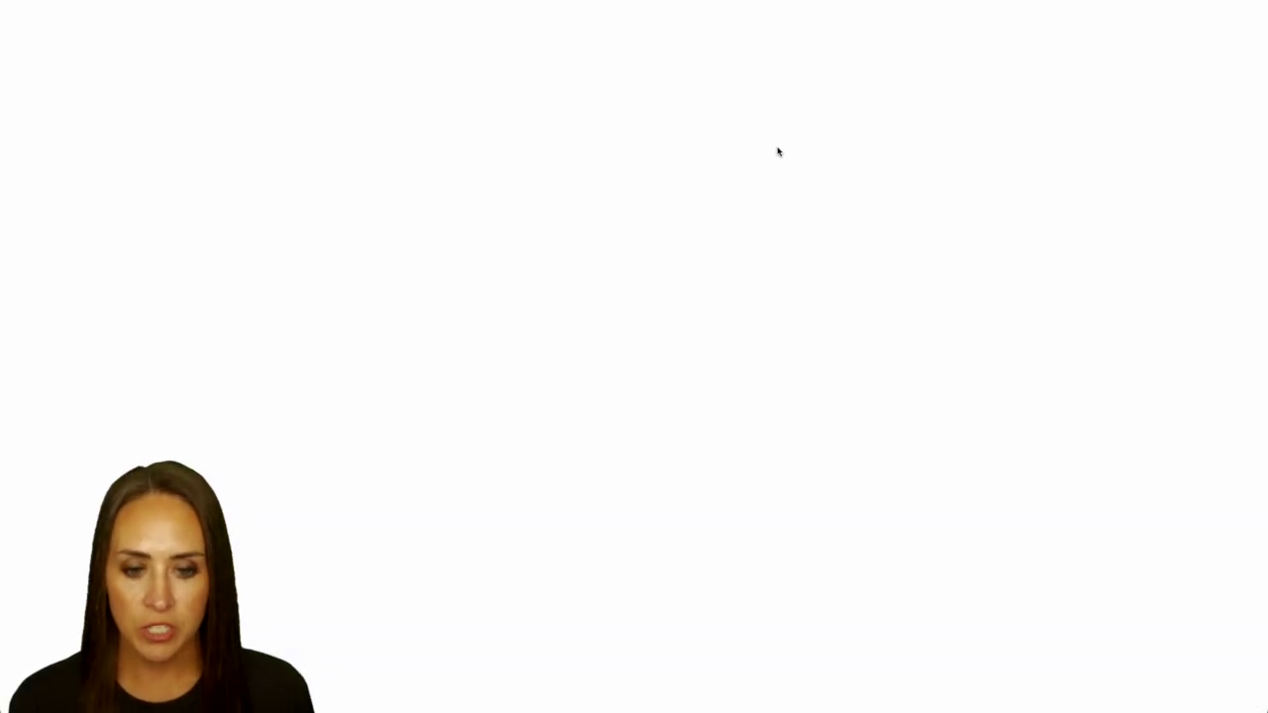
double_click(634, 15)
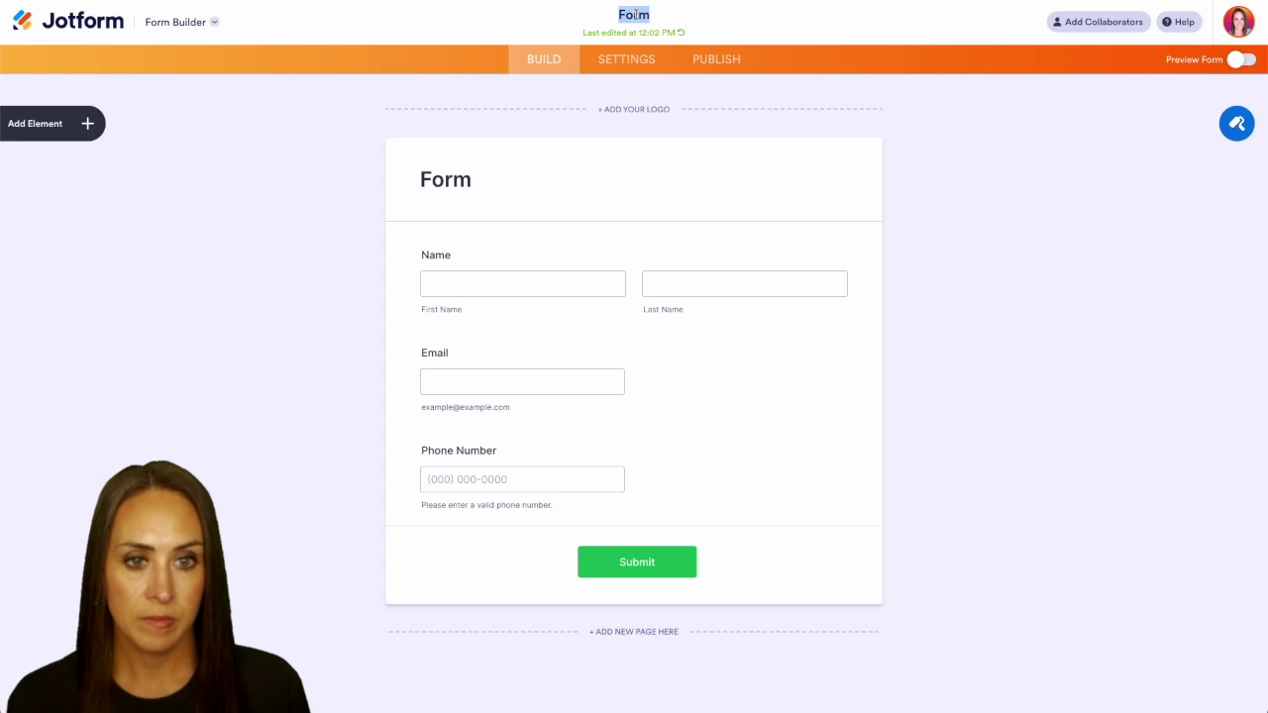
type("New Team Membe")
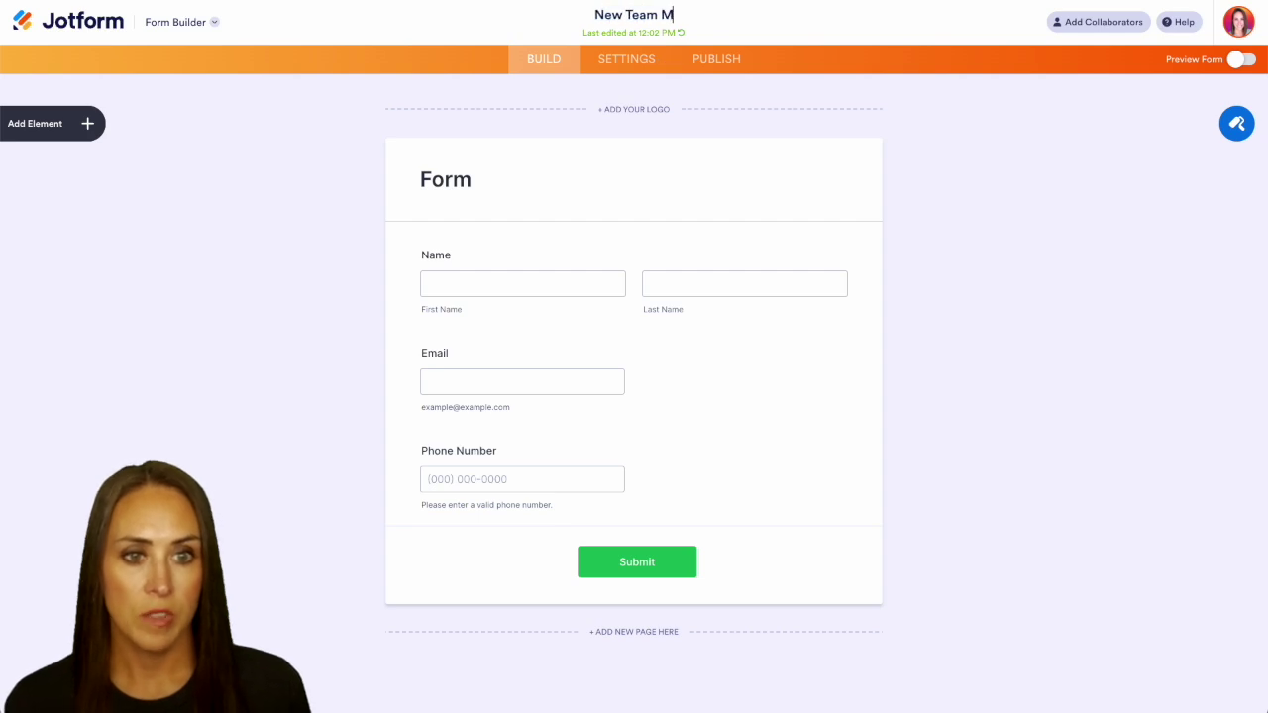
type("r")
key("Return")
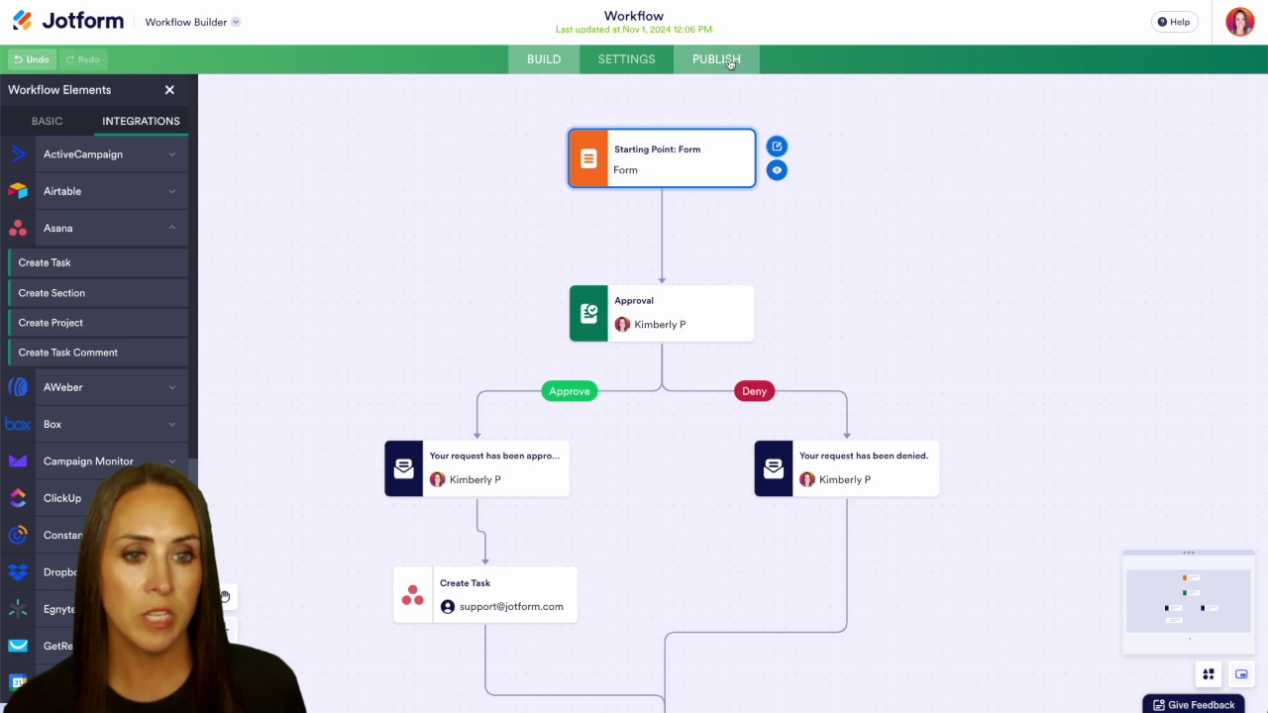
- Publish the workflow and submit a test name, email and phone entry through the form
left_click(733, 63)
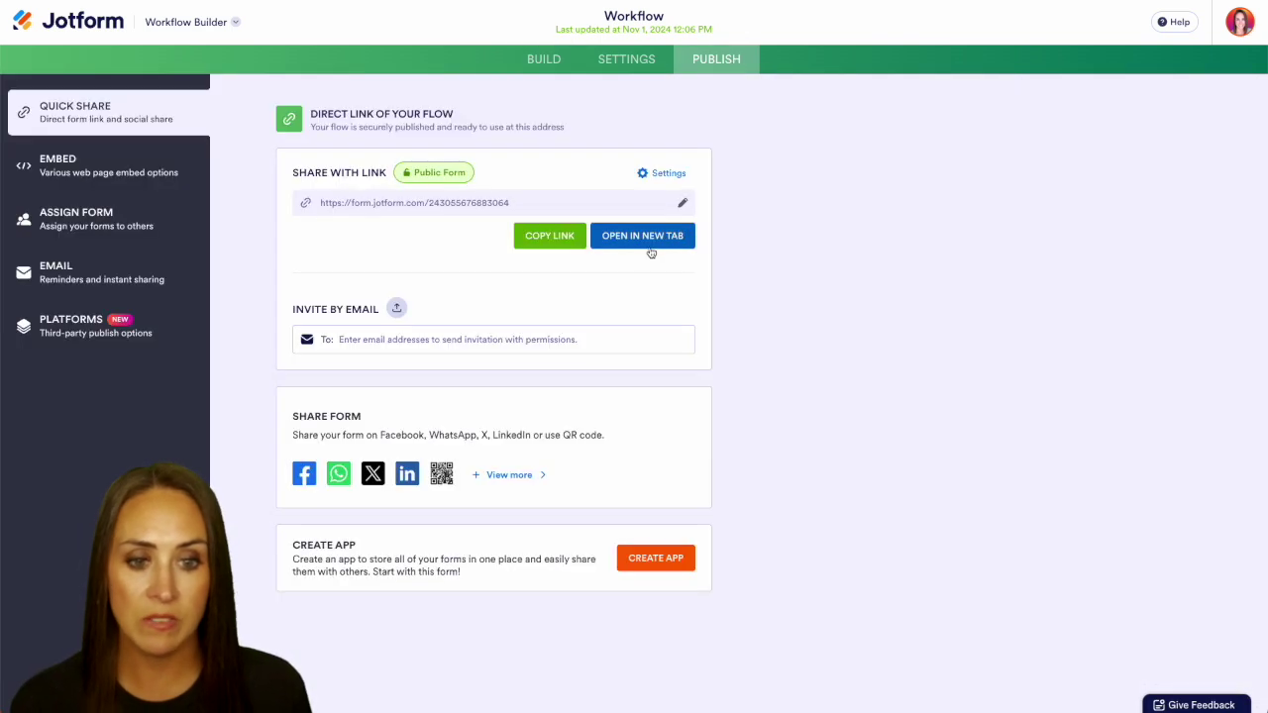
left_click(641, 240)
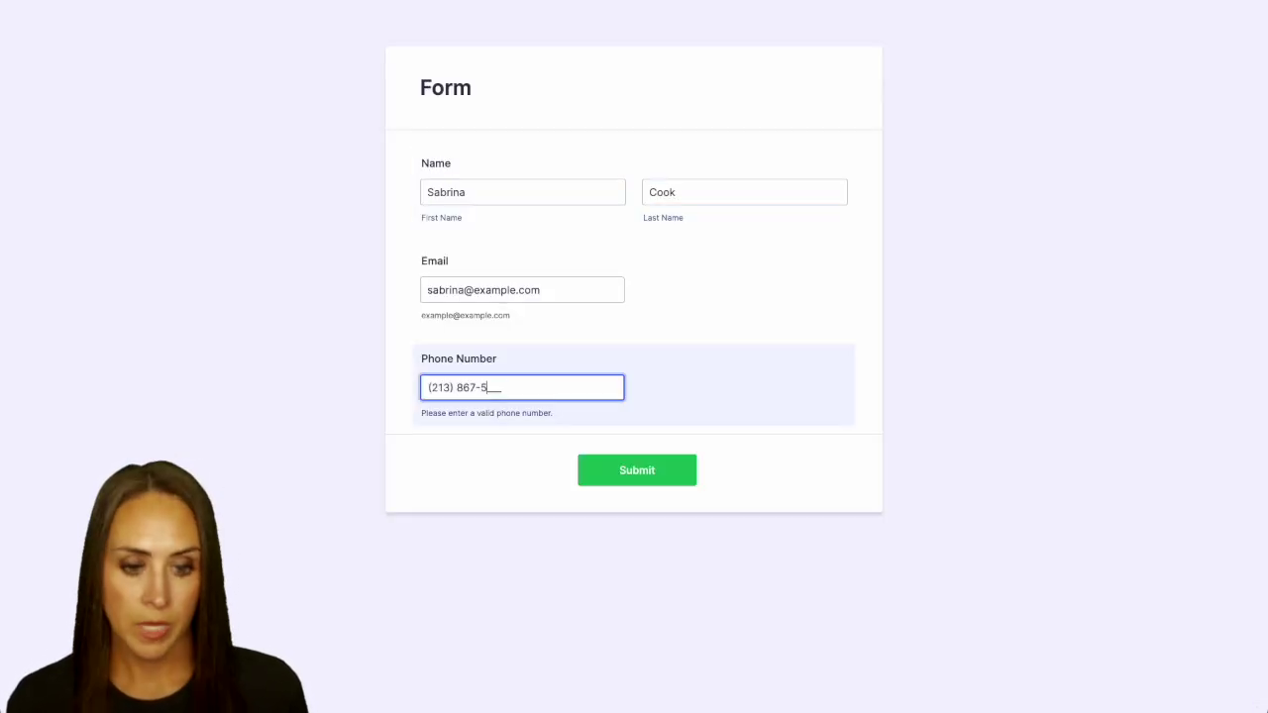
type("309")
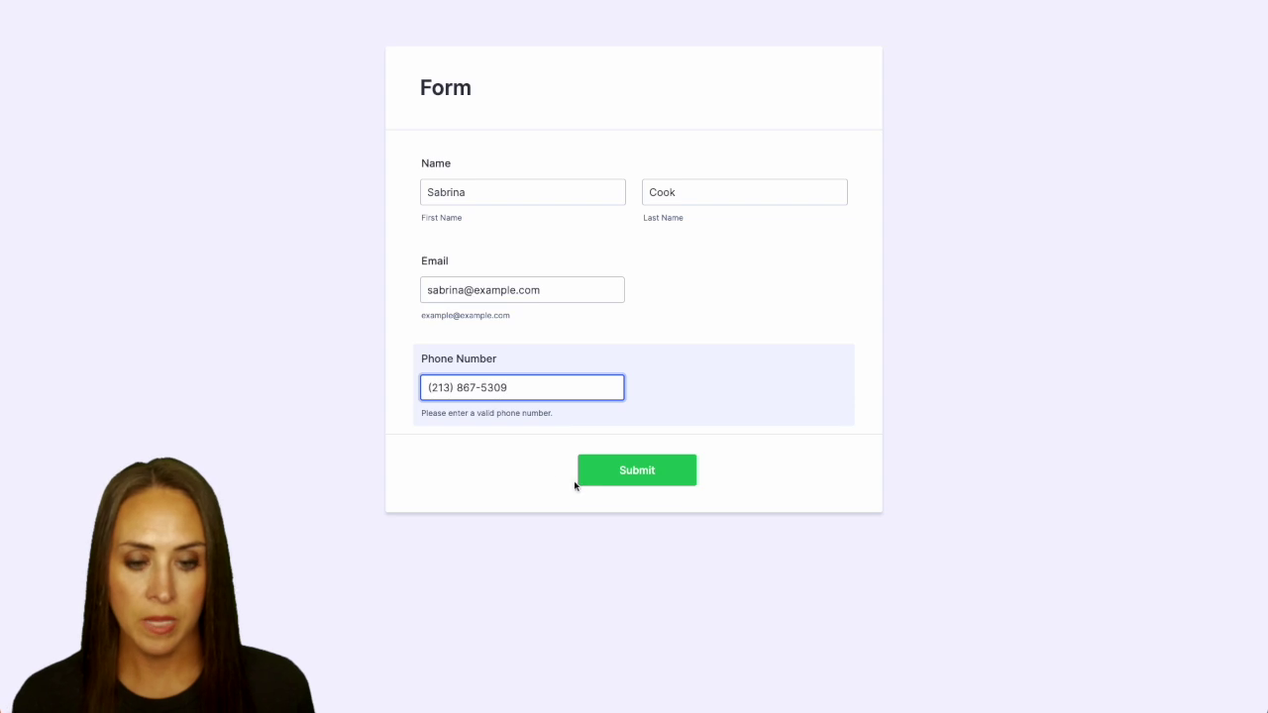
left_click(611, 462)
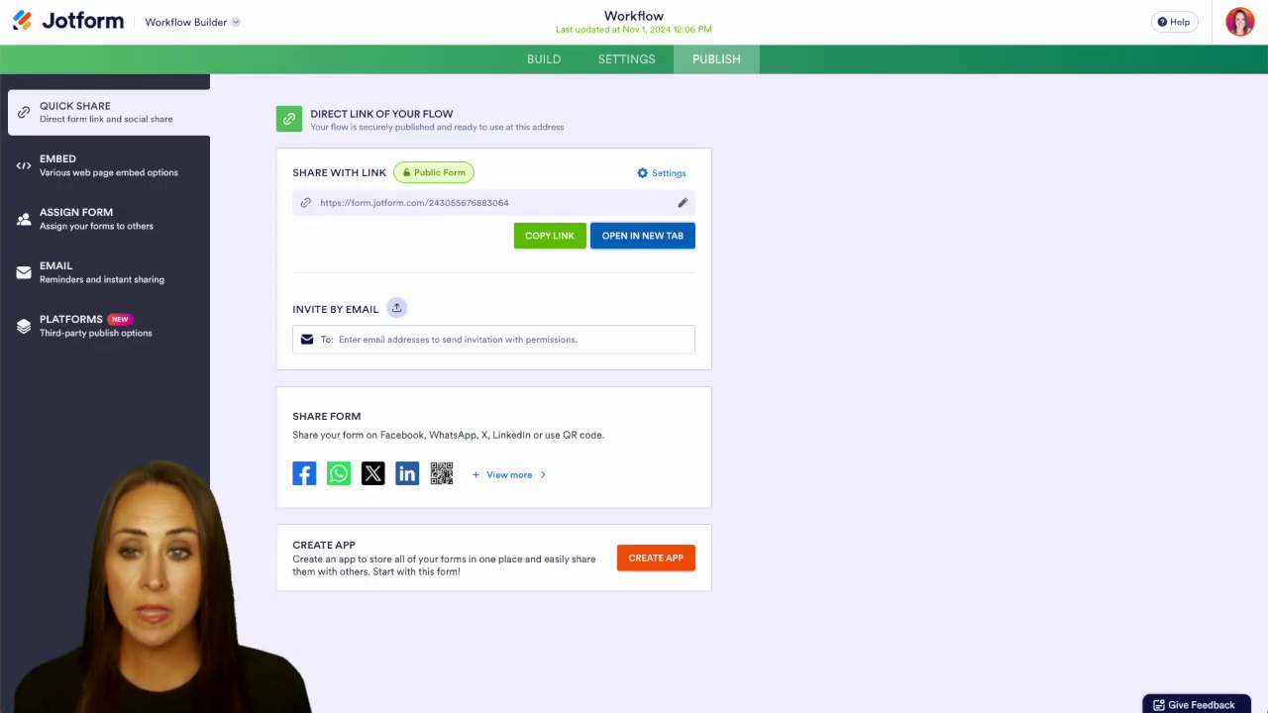
left_click(216, 31)
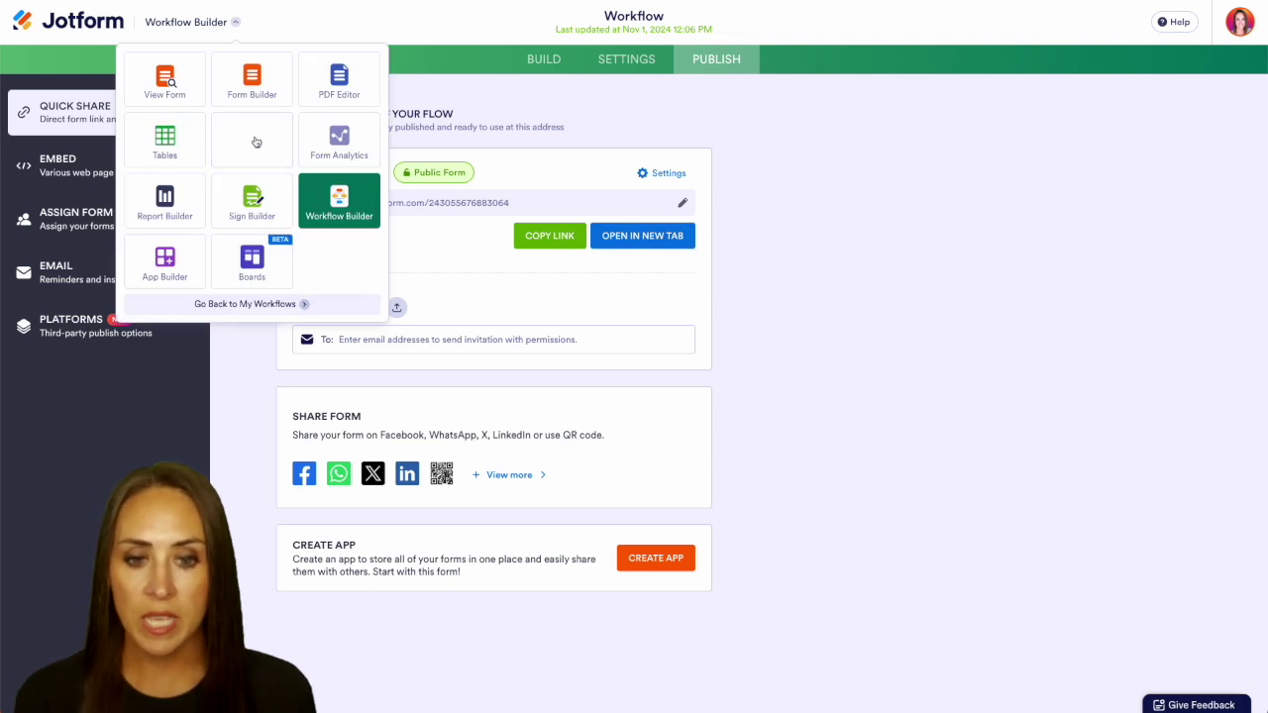
- Approve the test submission from the form's Inbox
left_click(255, 141)
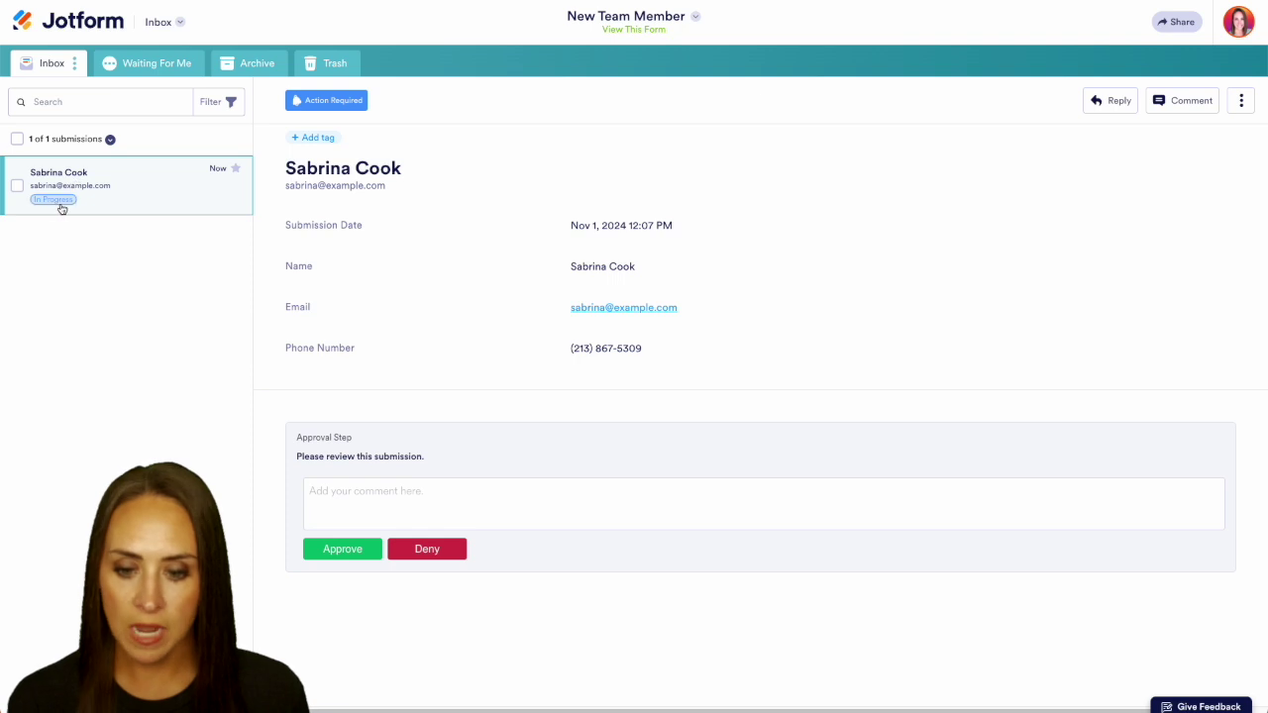
left_click(351, 554)
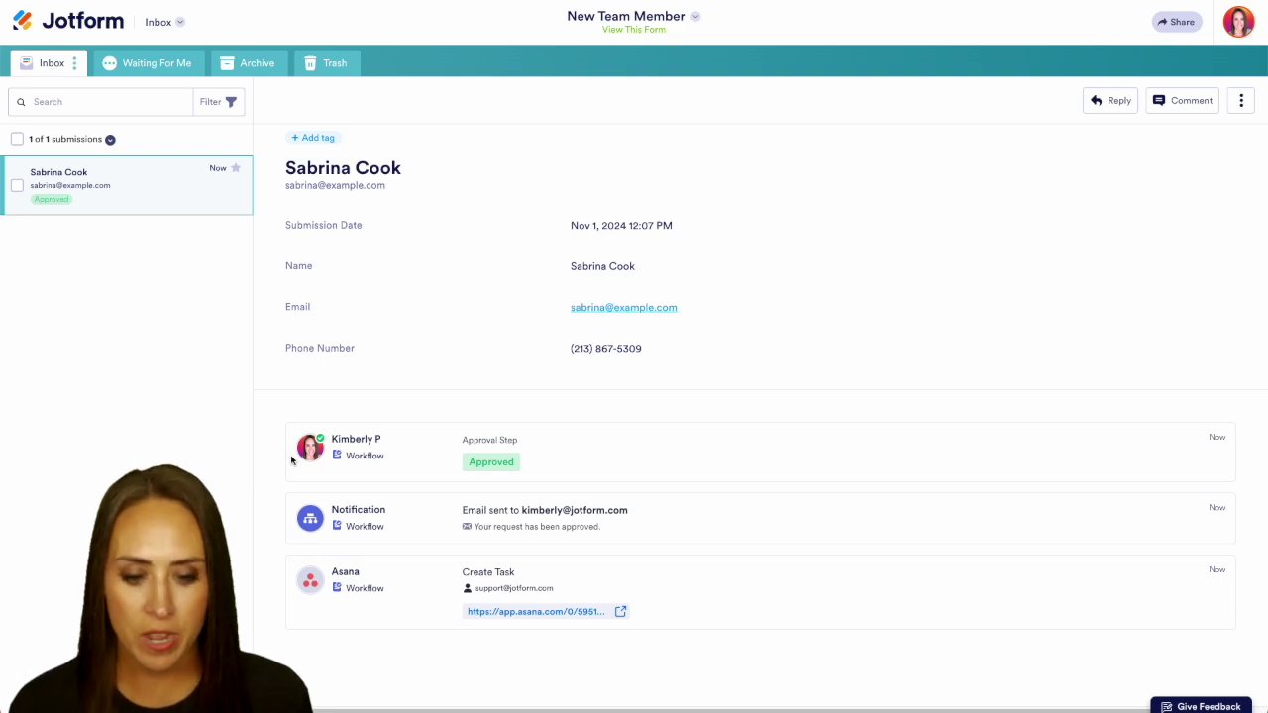
- Open the Asana task created for the New Team Member submission
left_click(535, 613)
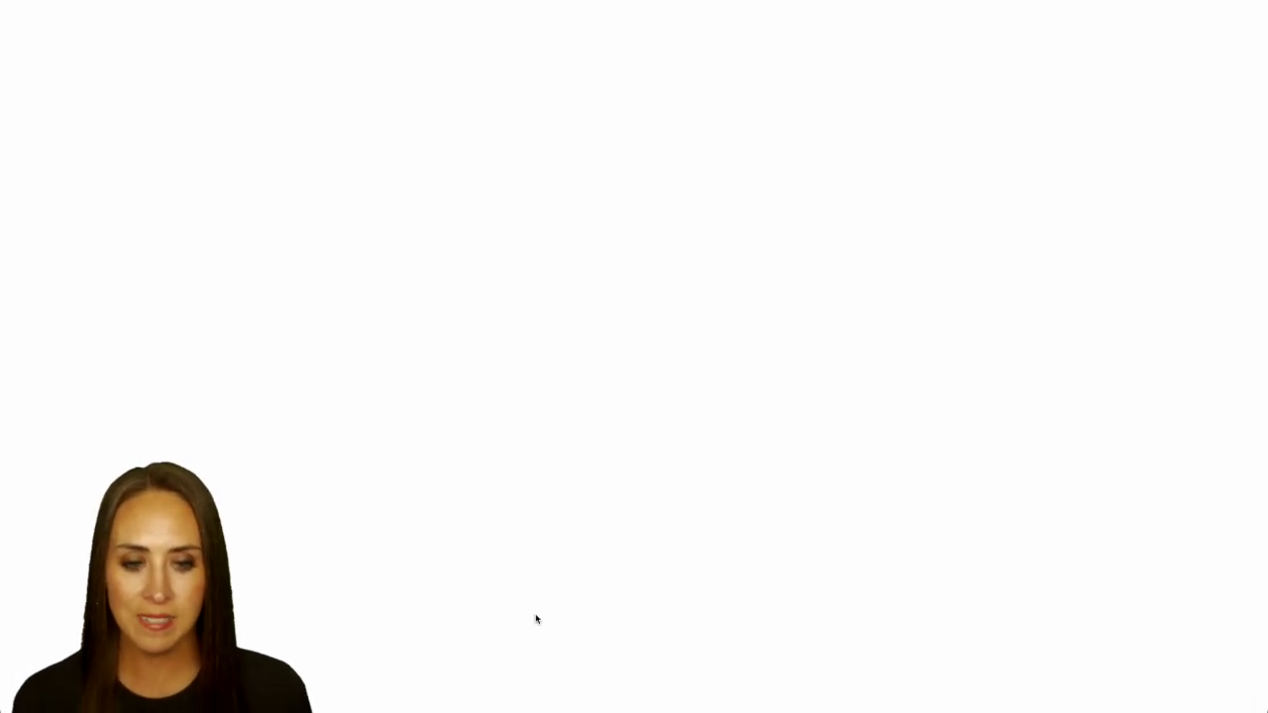